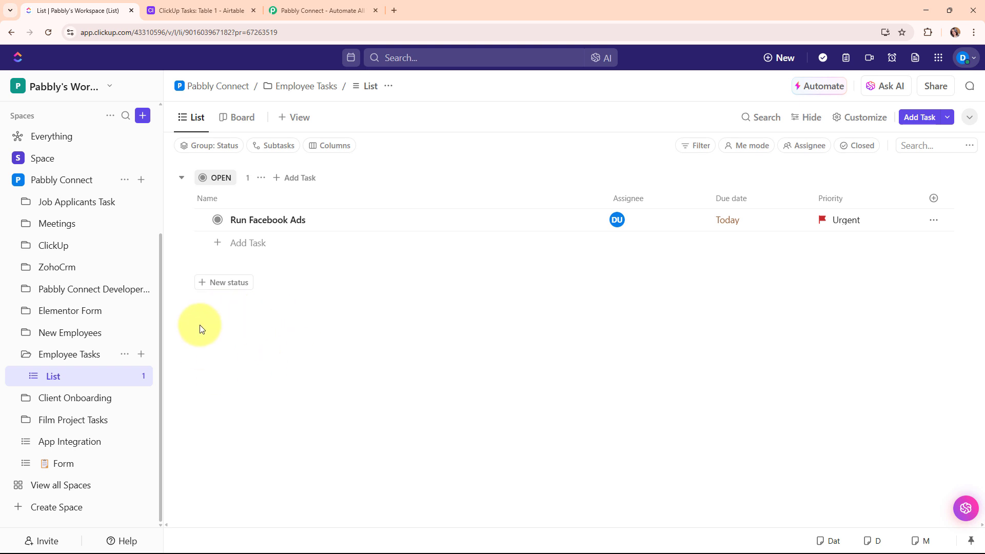
Step: Compare the tasks in ClickUp's Employee Tasks list with the records in the Airtable ClickUp Tasks table
{"action": "left_click", "coordinate": [212, 7]}
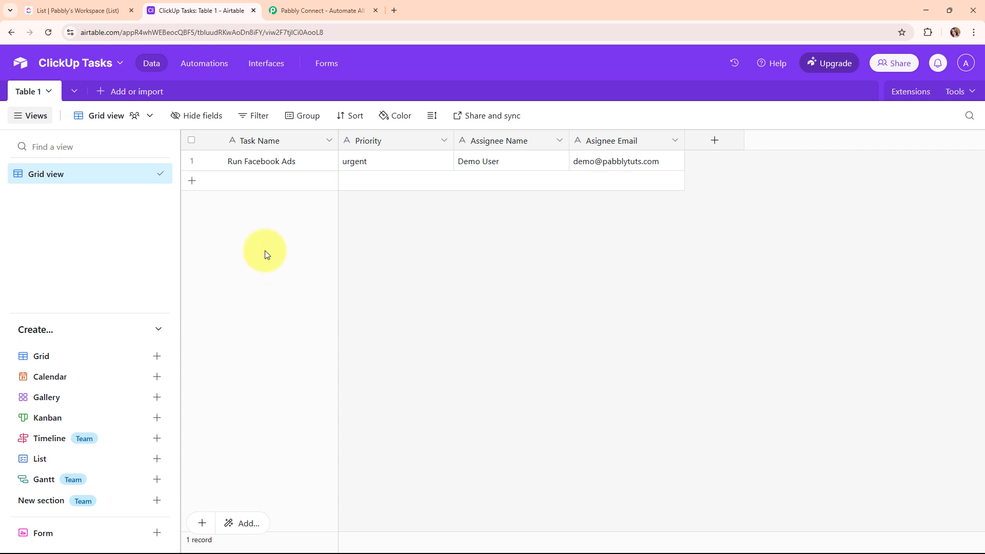
{"action": "left_click", "coordinate": [82, 9]}
{"action": "left_click", "coordinate": [195, 5]}
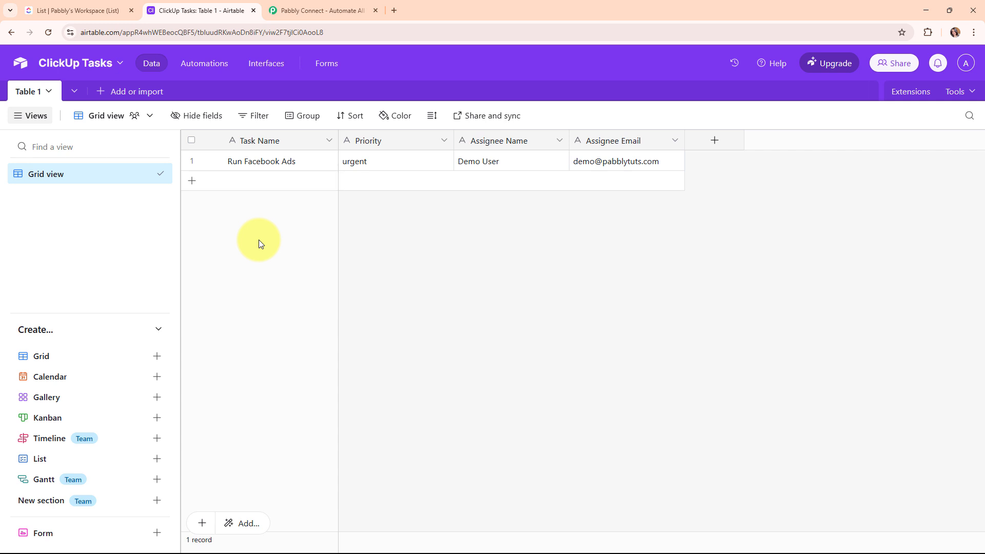
{"action": "left_click", "coordinate": [99, 8]}
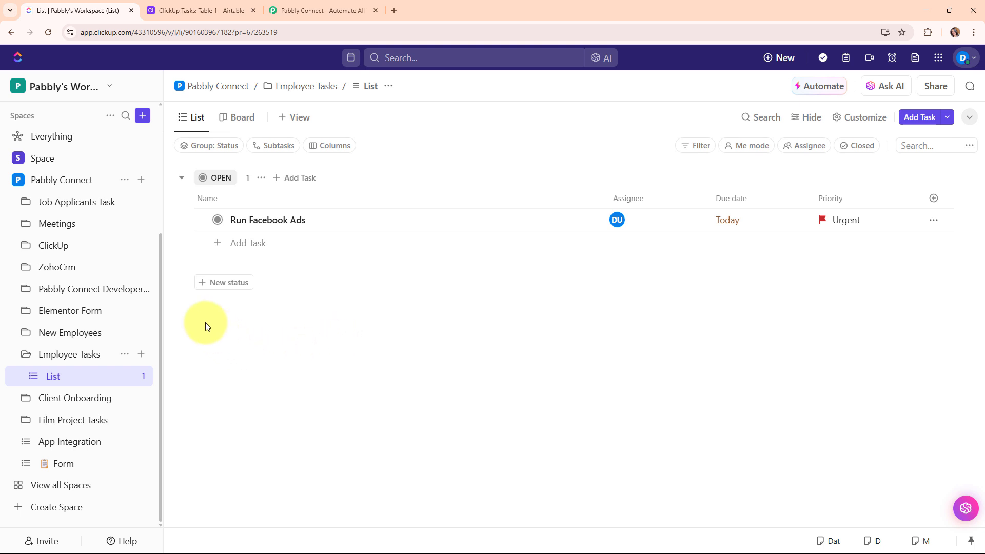
{"action": "left_click", "coordinate": [196, 11]}
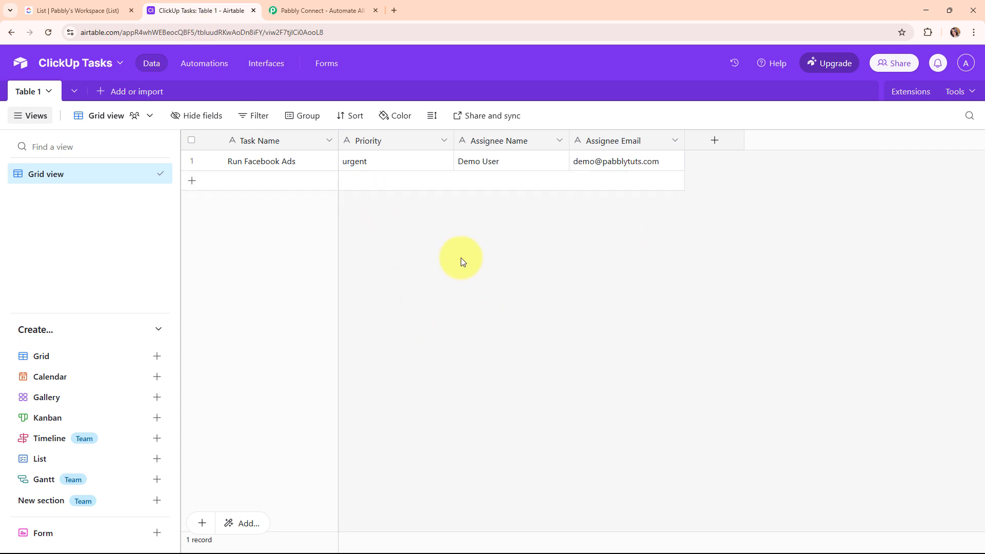
Step: Switch to ClickUp and add an open item named Create Employee Agreement to the Employee Tasks list, with the type Task
{"action": "left_click", "coordinate": [98, 10]}
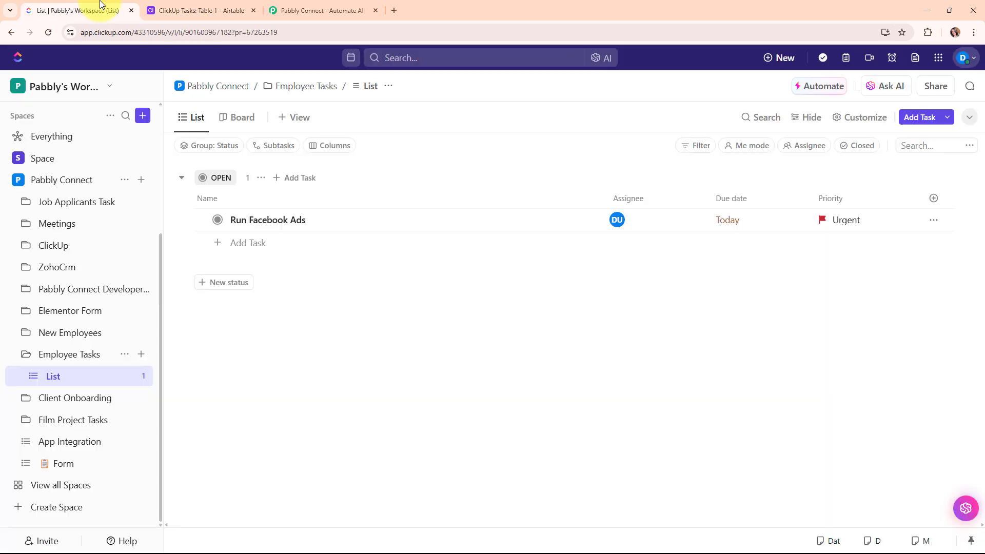
{"action": "left_click", "coordinate": [240, 241]}
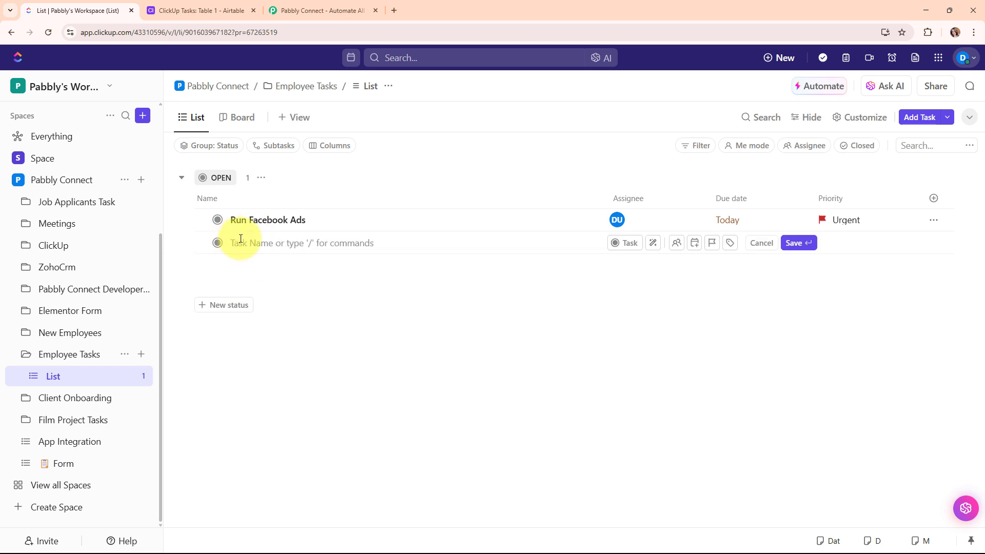
{"action": "type", "text": "Create Employee Agreement"}
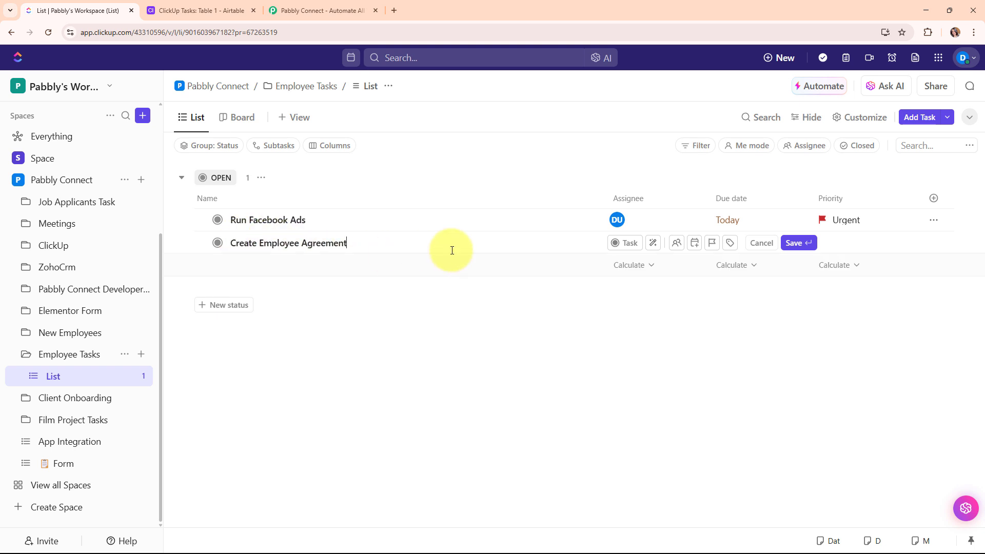
{"action": "left_click", "coordinate": [627, 244]}
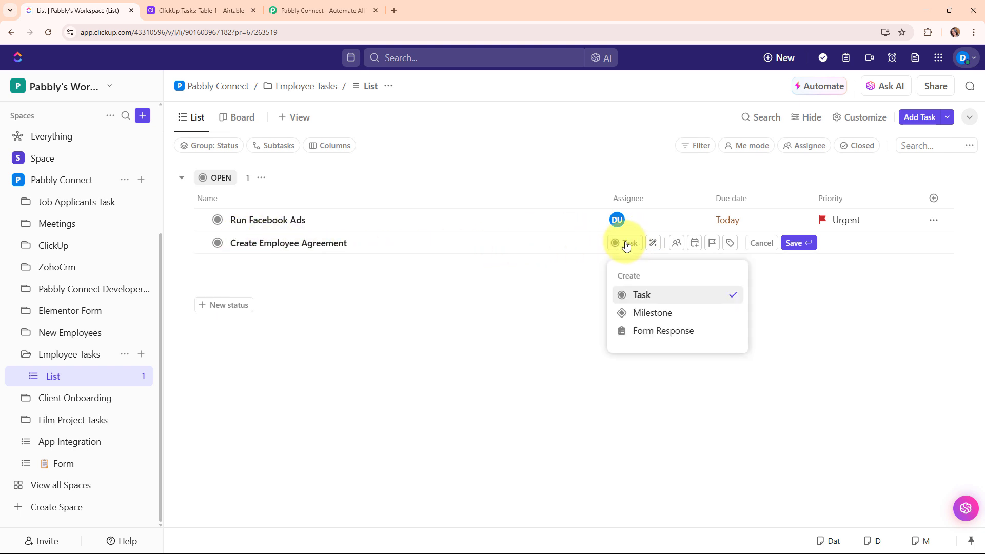
{"action": "left_click", "coordinate": [648, 294]}
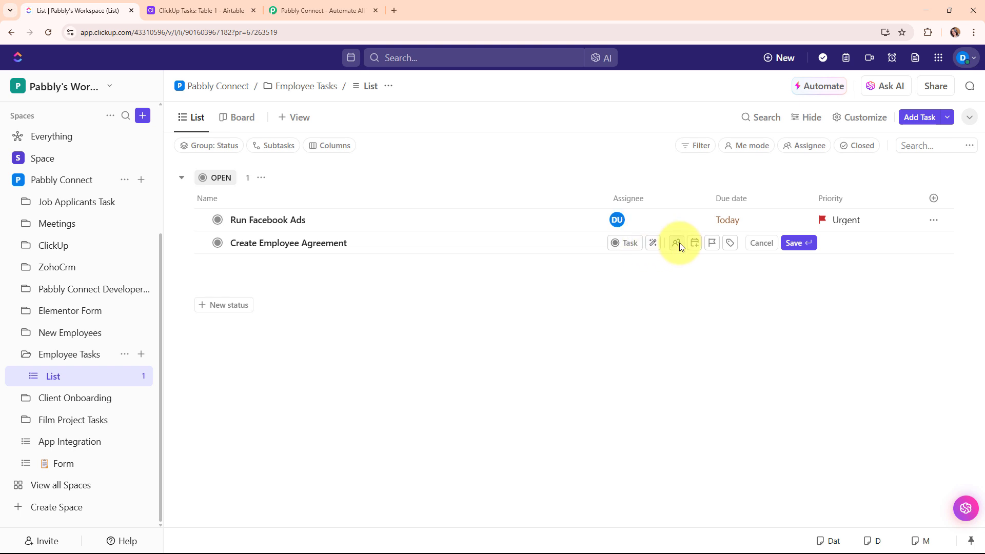
Step: Assign the new task to yourself, set its due date to Today and priority to High, and save it
{"action": "left_click", "coordinate": [678, 242]}
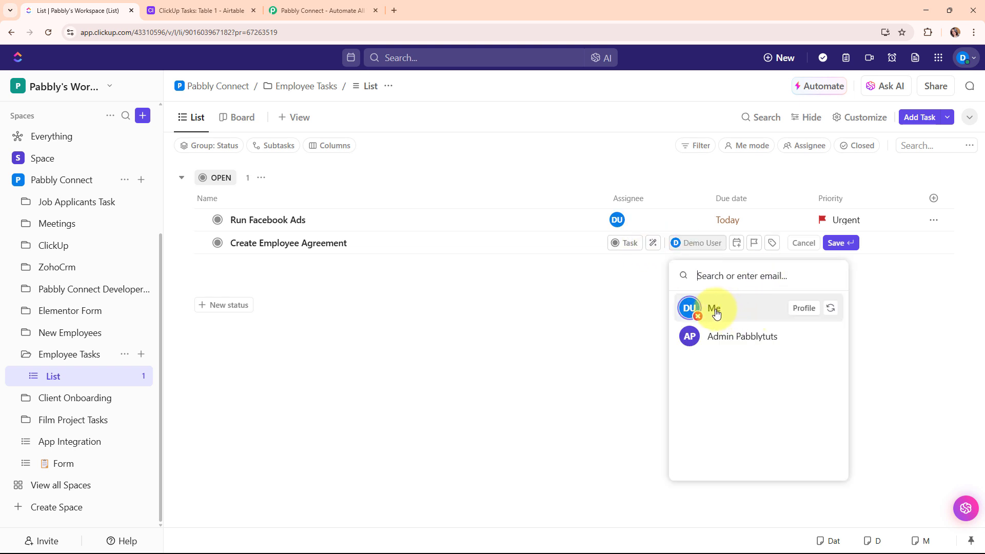
{"action": "left_click", "coordinate": [623, 314]}
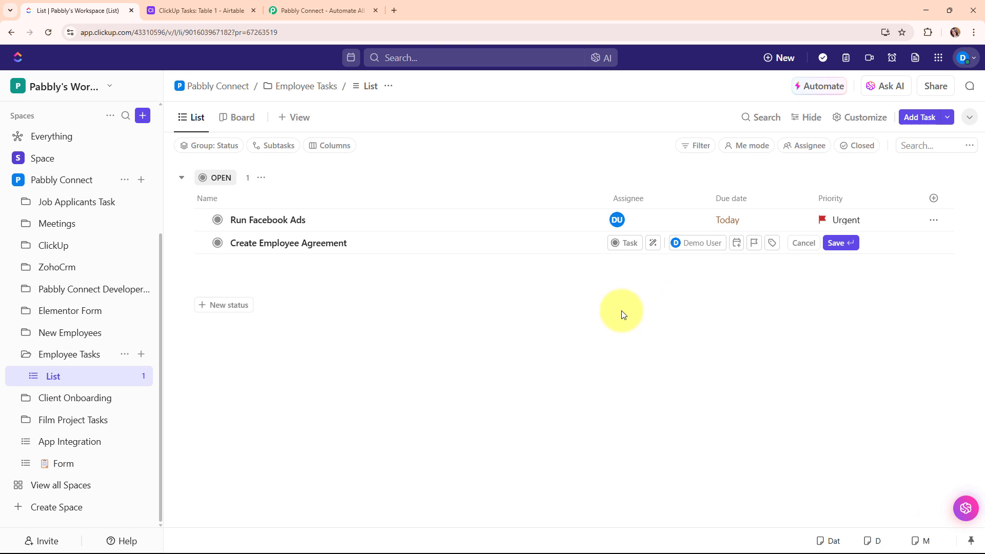
{"action": "left_click", "coordinate": [737, 243]}
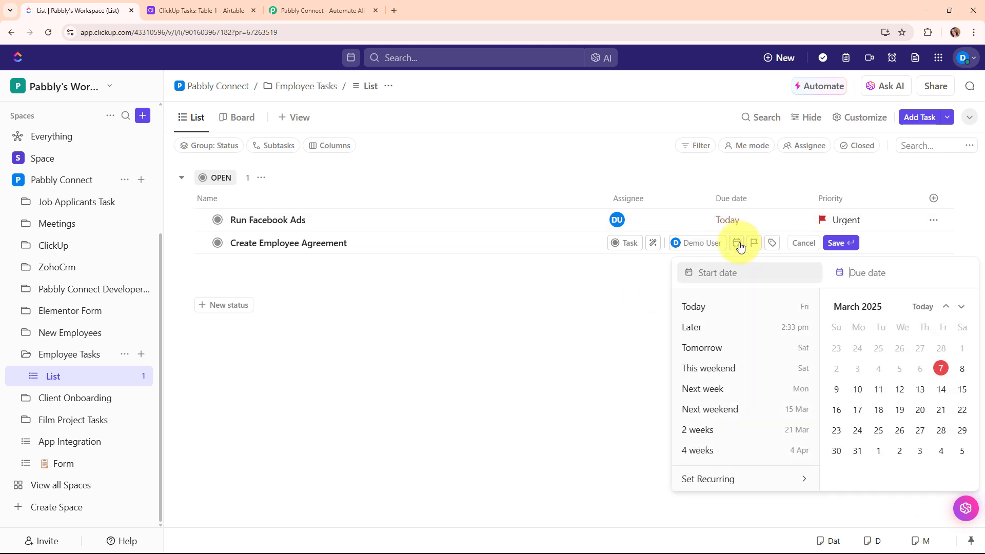
{"action": "left_click", "coordinate": [735, 315]}
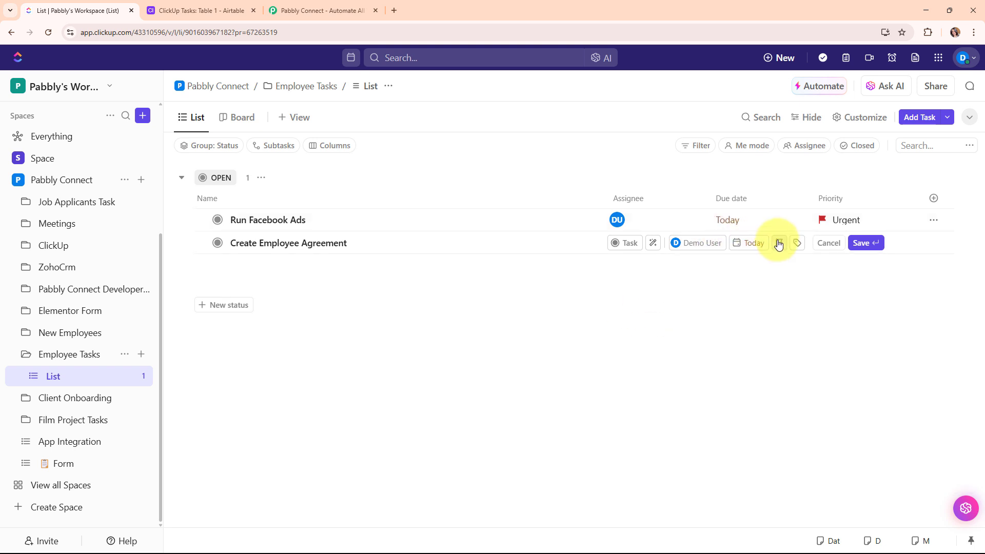
{"action": "left_click", "coordinate": [779, 243]}
{"action": "left_click", "coordinate": [783, 289]}
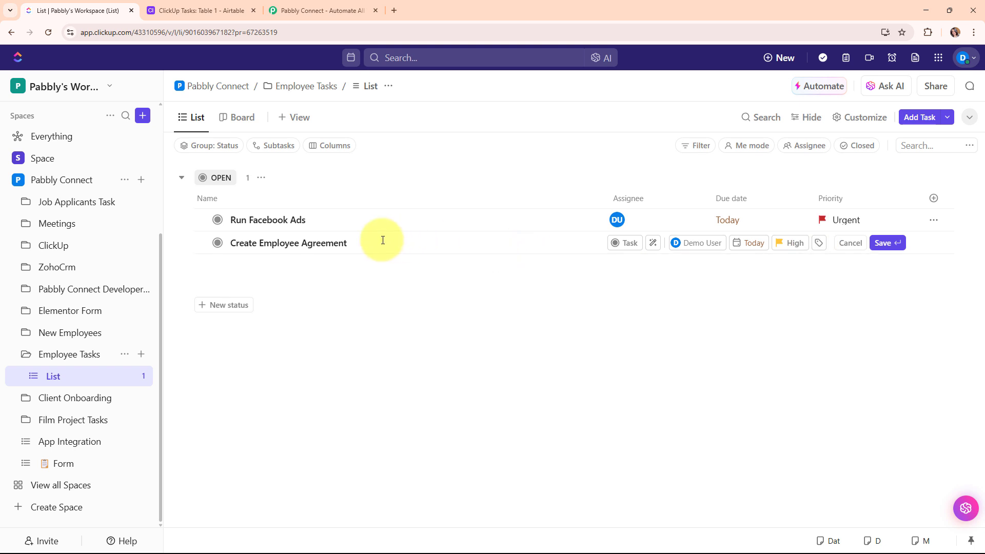
{"action": "left_click", "coordinate": [887, 244]}
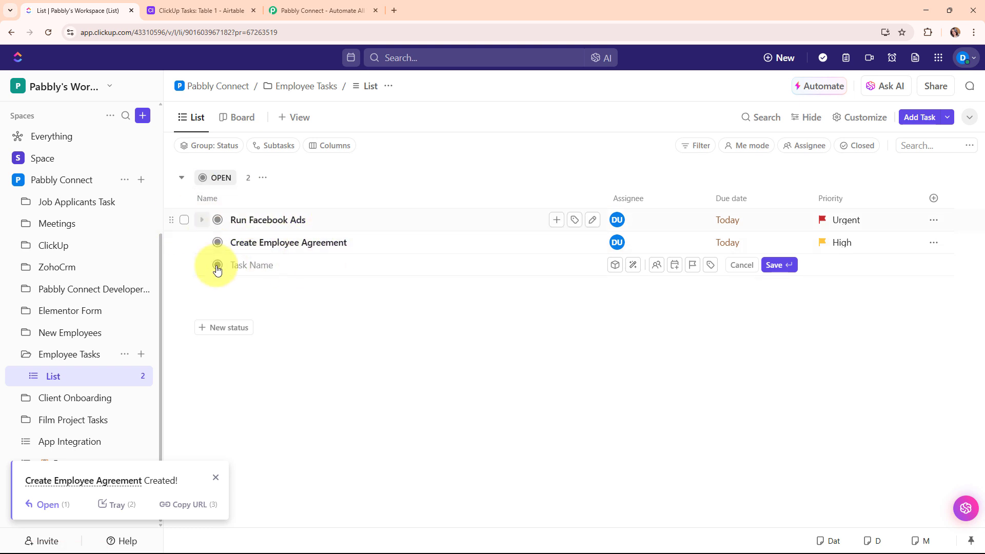
Step: Switch to Airtable, reload the ClickUp Tasks table and compare its records with the ClickUp list
{"action": "left_click", "coordinate": [200, 7]}
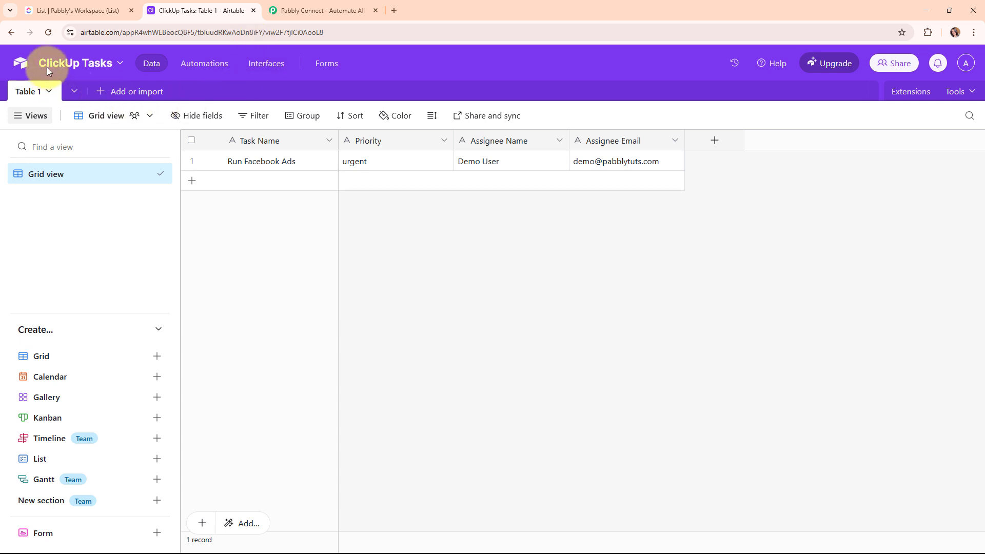
{"action": "left_click", "coordinate": [48, 33]}
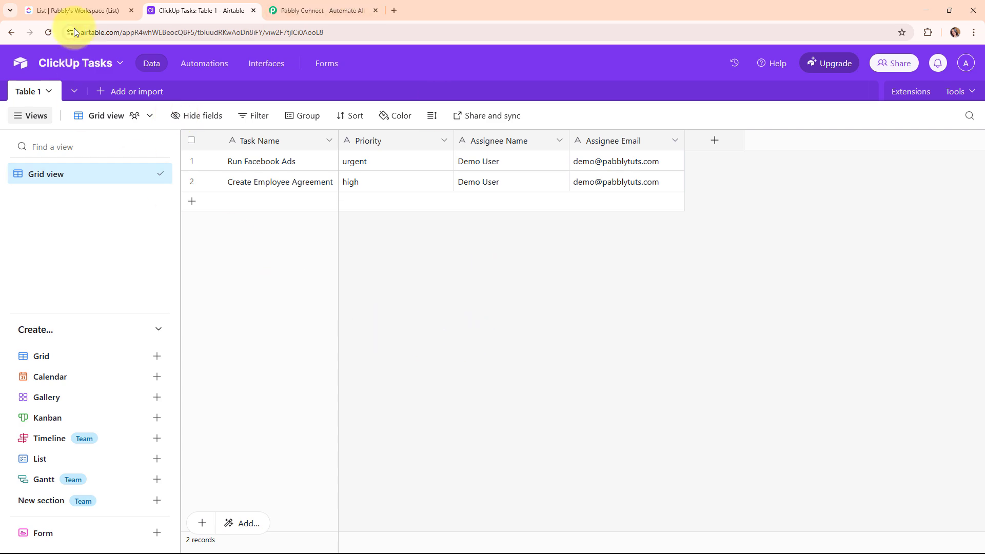
{"action": "left_click", "coordinate": [77, 11]}
{"action": "left_click", "coordinate": [199, 4]}
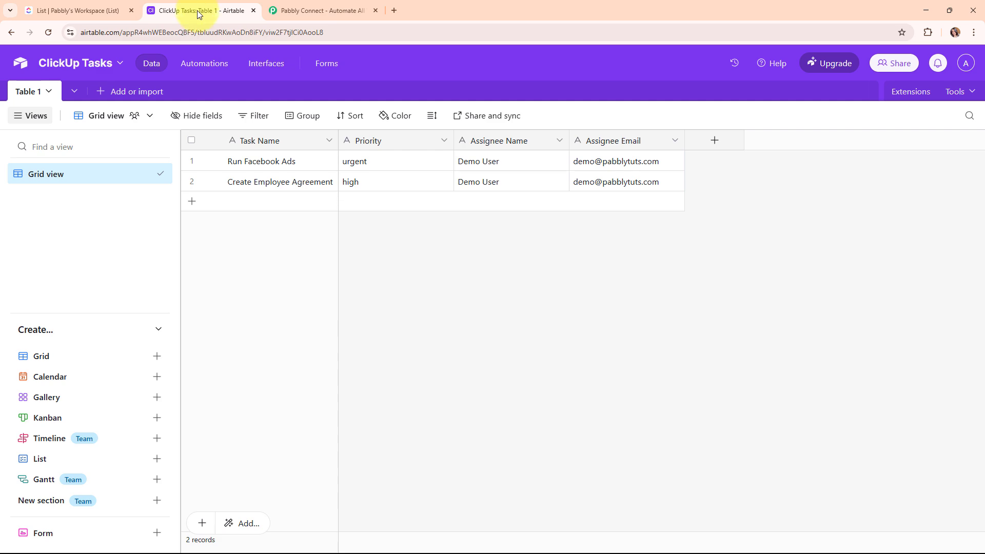
Step: Switch to the Pabbly website, dismiss the lifetime offer, sign in and open Pabbly Connect from the available apps
{"action": "left_click", "coordinate": [338, 6]}
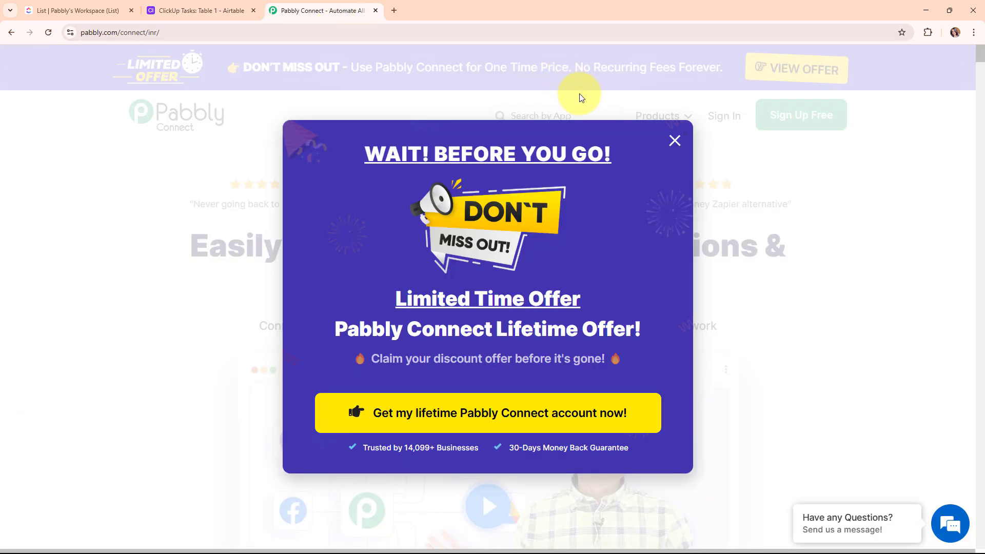
{"action": "left_click", "coordinate": [678, 138]}
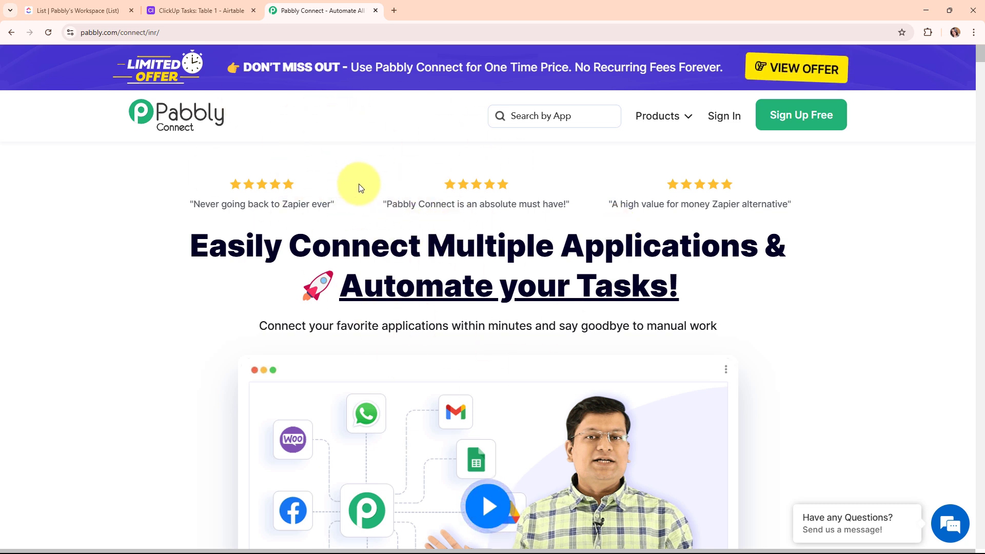
{"action": "left_click", "coordinate": [167, 33]}
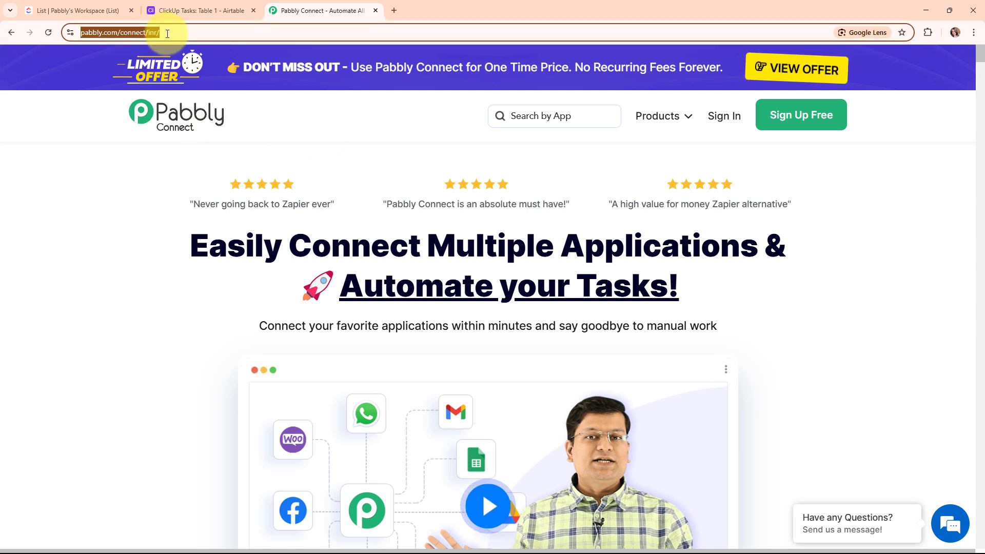
{"action": "left_click", "coordinate": [122, 247]}
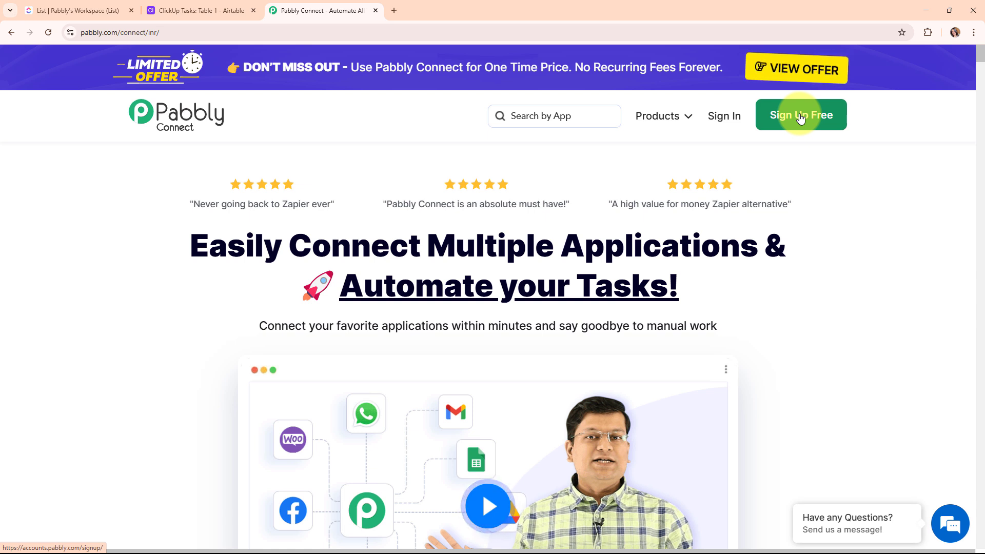
{"action": "left_click", "coordinate": [729, 117]}
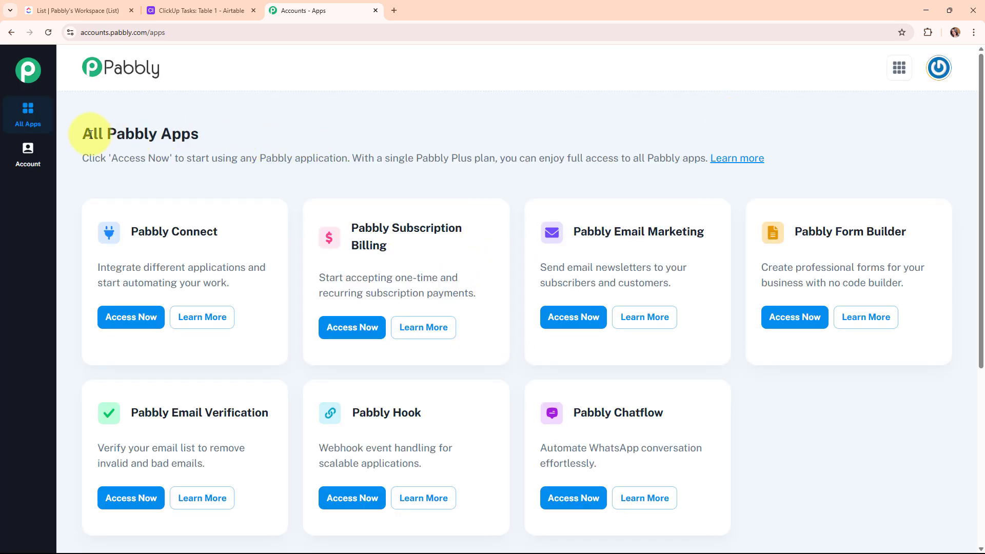
{"action": "left_click_drag", "start_coordinate": [83, 133], "coordinate": [250, 122]}
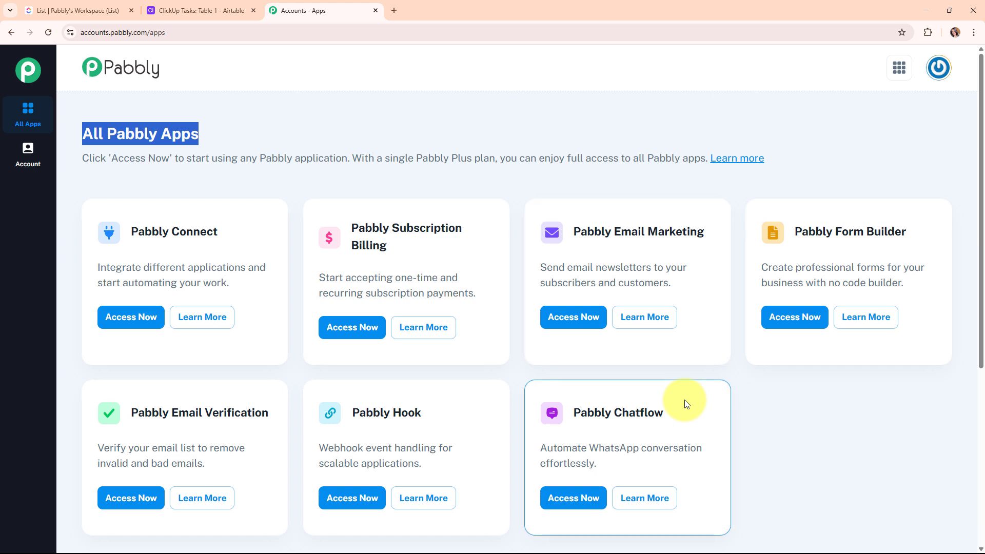
{"action": "left_click", "coordinate": [141, 318]}
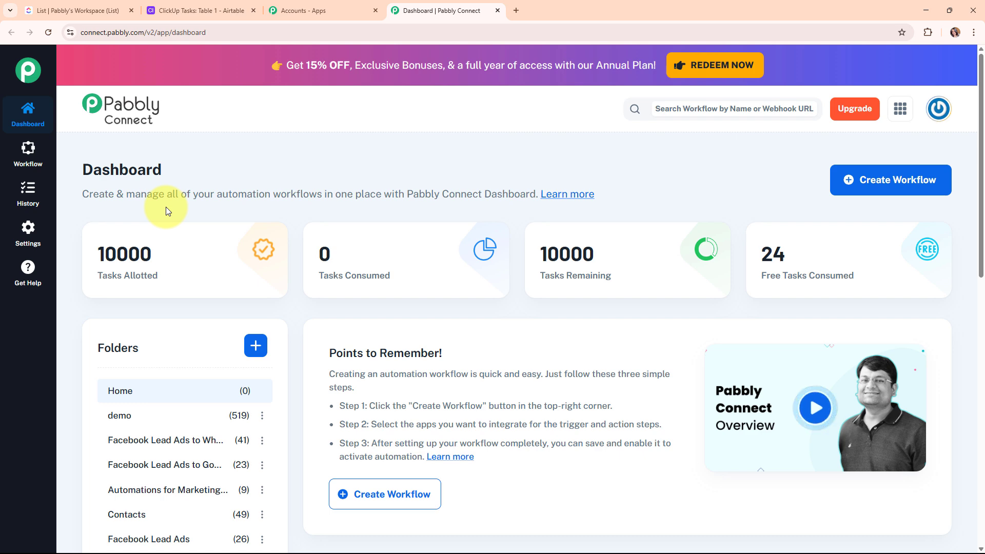
Step: Start a new workflow named Create Airtable Record for ClickUp Task and choose Automations as its folder
{"action": "left_click", "coordinate": [850, 187]}
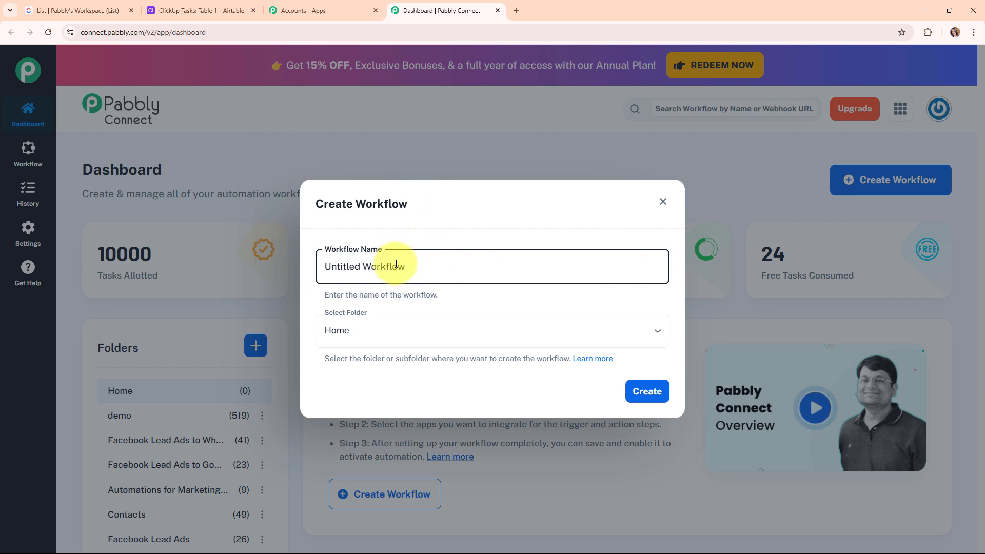
{"action": "left_click_drag", "start_coordinate": [407, 266], "coordinate": [303, 282]}
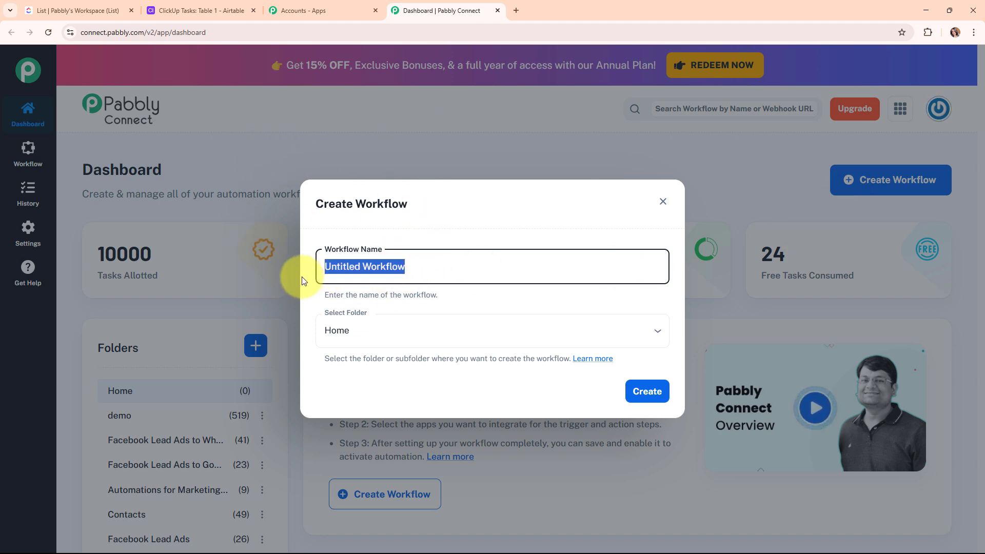
{"action": "key", "text": "BackSpace"}
{"action": "type", "text": "Create Airtable Record for ClickUp Task"}
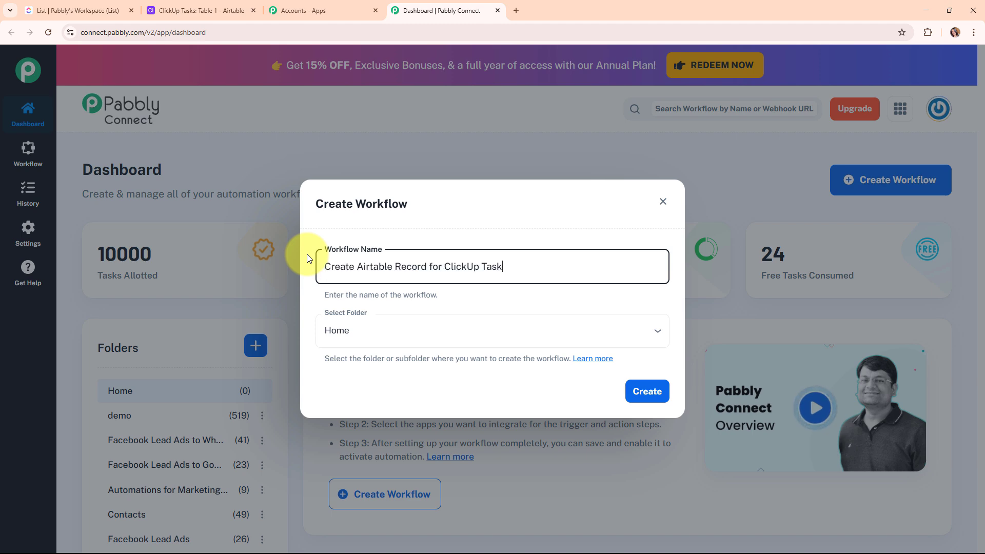
{"action": "left_click_drag", "start_coordinate": [320, 267], "coordinate": [565, 270]}
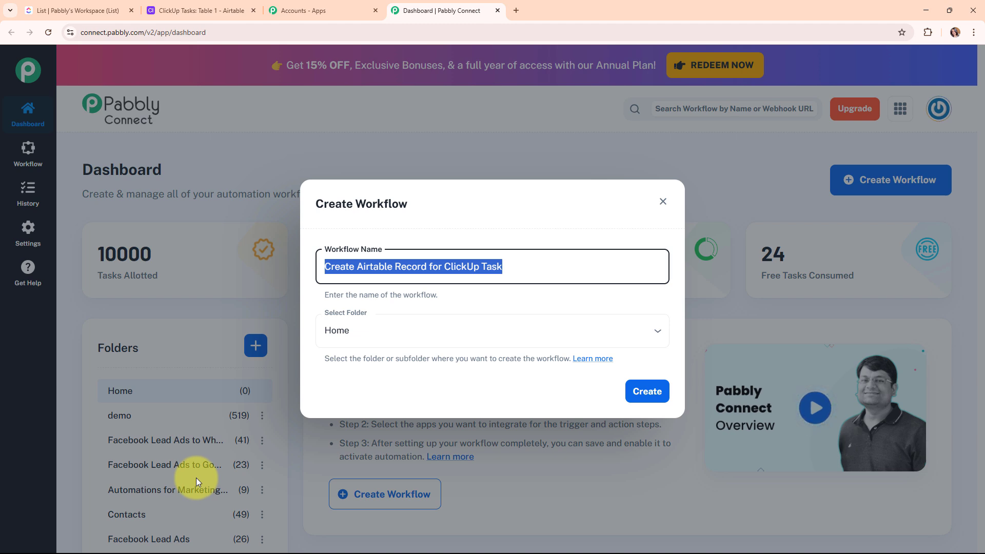
{"action": "left_click", "coordinate": [408, 328]}
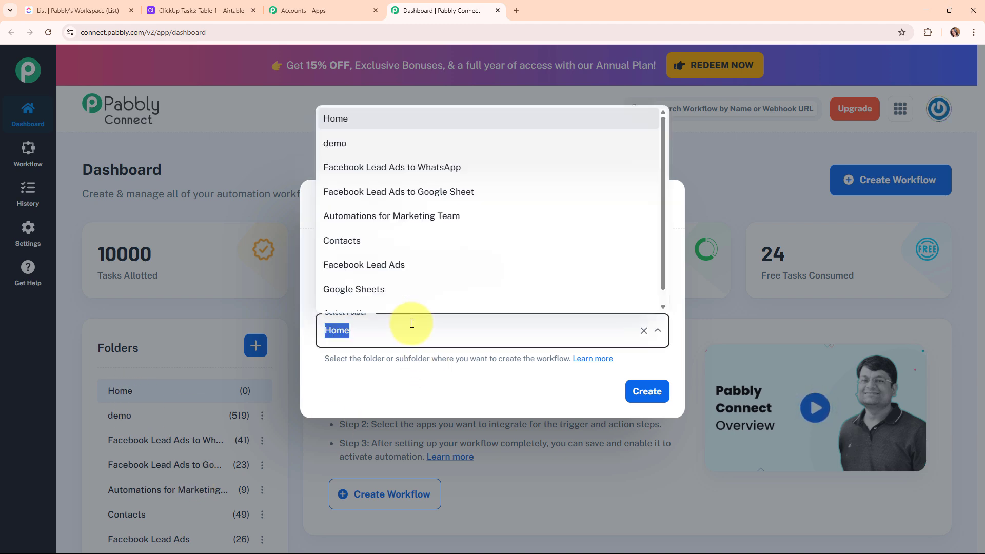
{"action": "scroll", "coordinate": [422, 277], "scroll_direction": "down", "scroll_amount": 1}
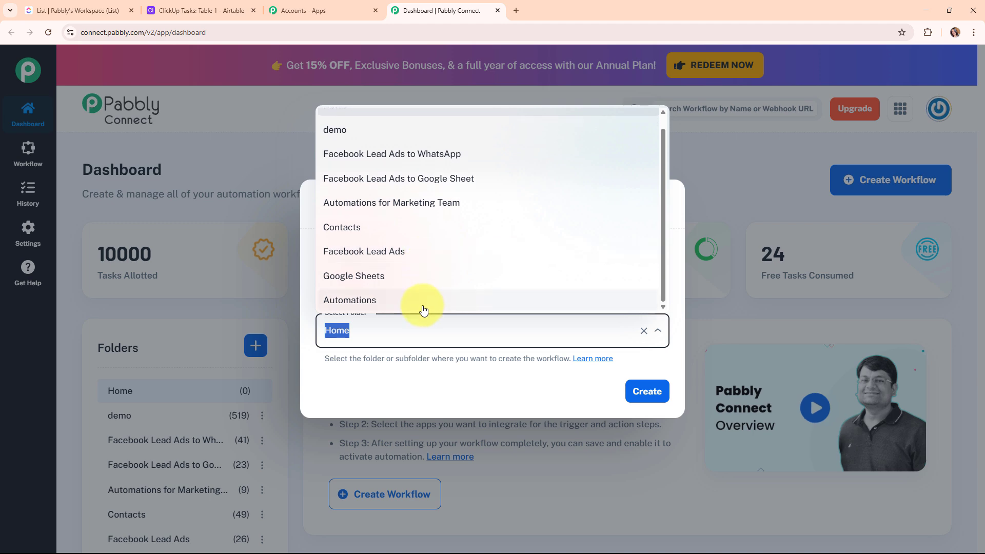
{"action": "left_click", "coordinate": [422, 307]}
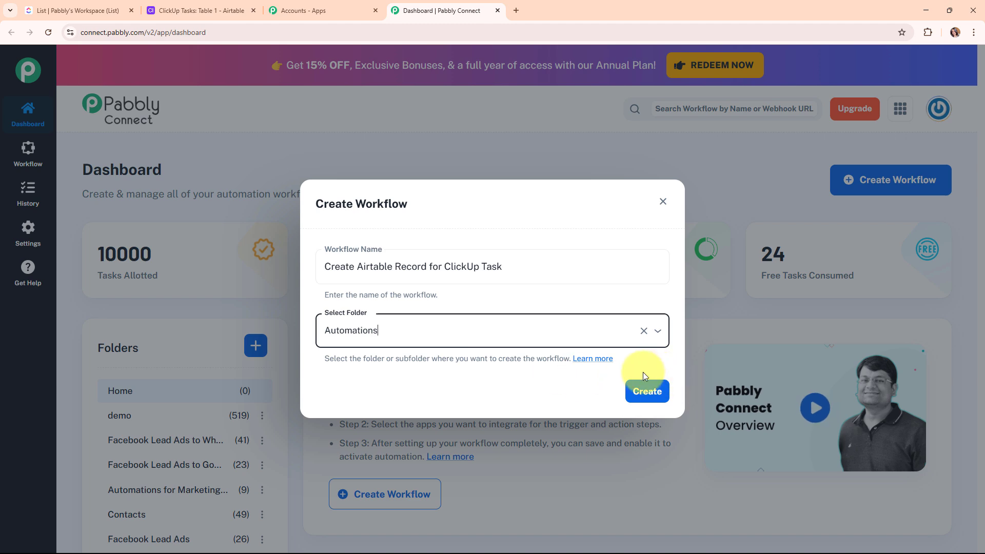
Step: Open the help article on workflow folders and read through to its section on creating a folder
{"action": "left_click", "coordinate": [593, 359]}
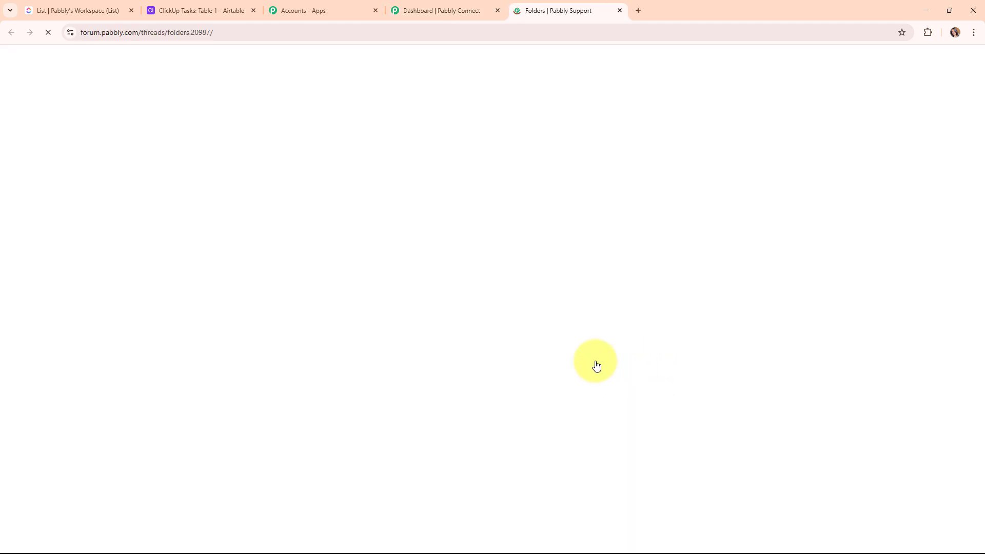
{"action": "scroll", "coordinate": [587, 339], "scroll_direction": "down", "scroll_amount": 5}
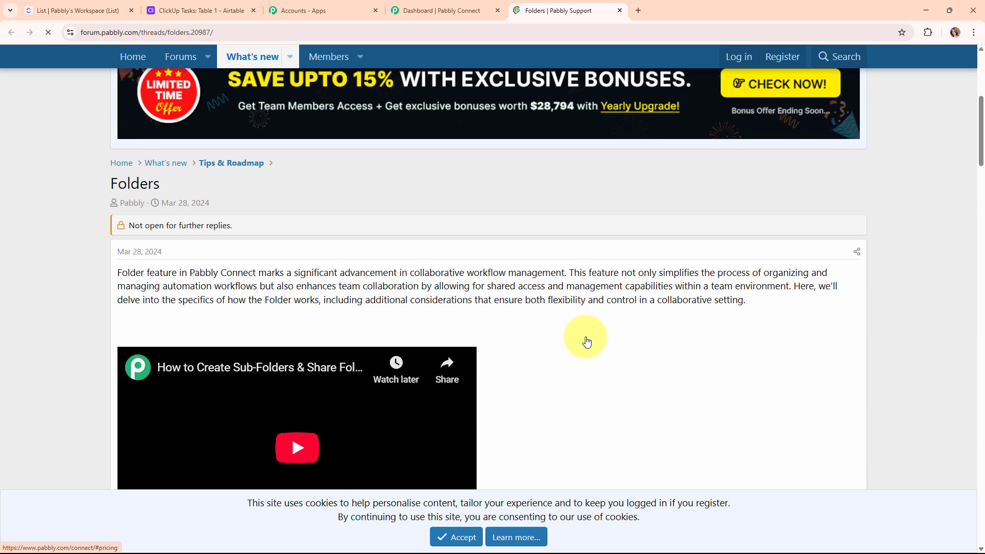
{"action": "scroll", "coordinate": [587, 342], "scroll_direction": "down", "scroll_amount": 15}
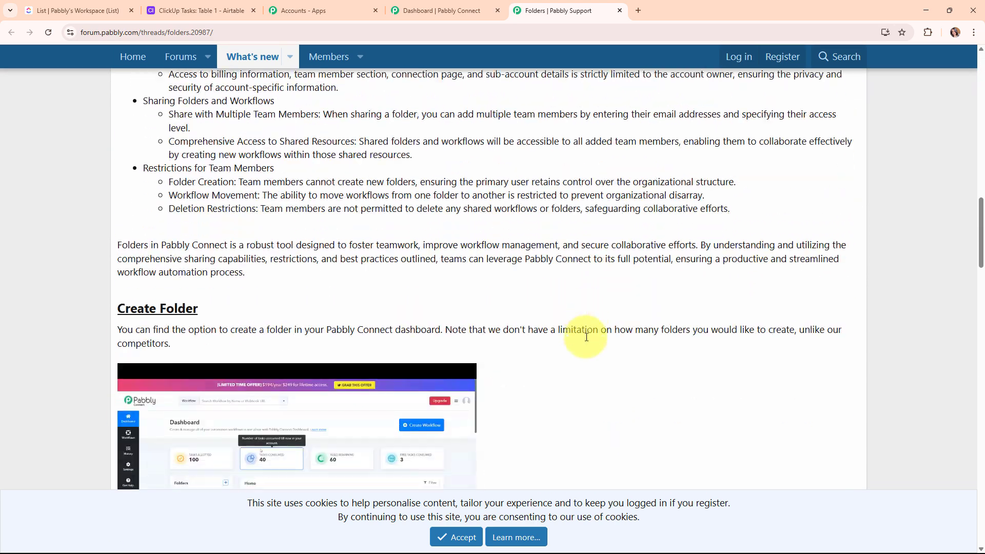
Step: Skim the folder article's sections on creating folders, close it and create the Create Airtable Record for ClickUp Task workflow
{"action": "scroll", "coordinate": [587, 337], "scroll_direction": "down", "scroll_amount": 9}
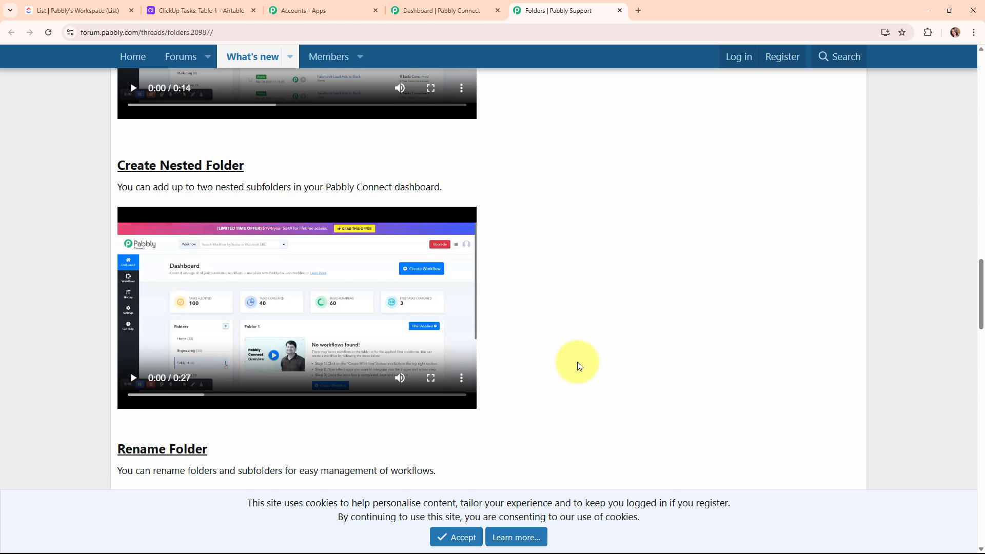
{"action": "scroll", "coordinate": [577, 362], "scroll_direction": "up", "scroll_amount": 6}
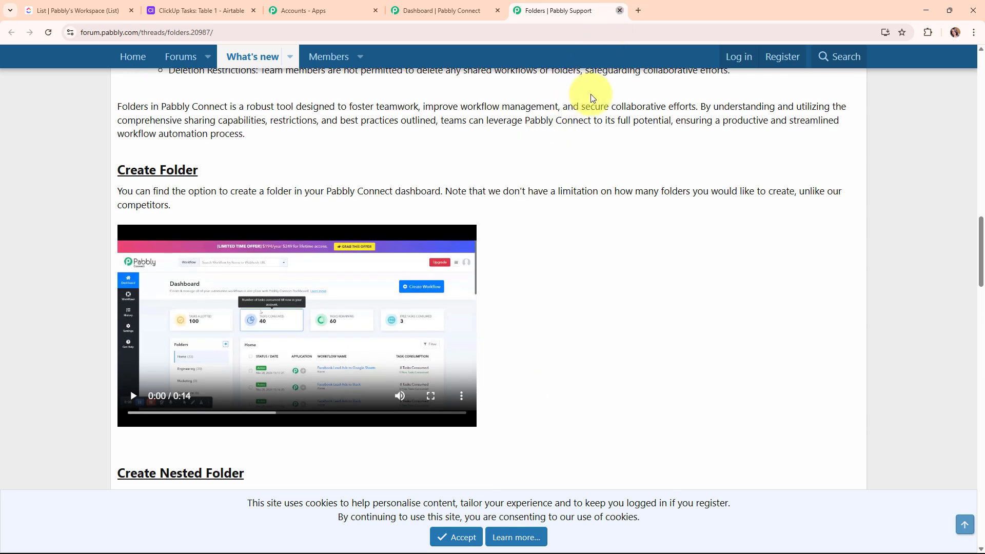
{"action": "key", "text": "ctrl+w"}
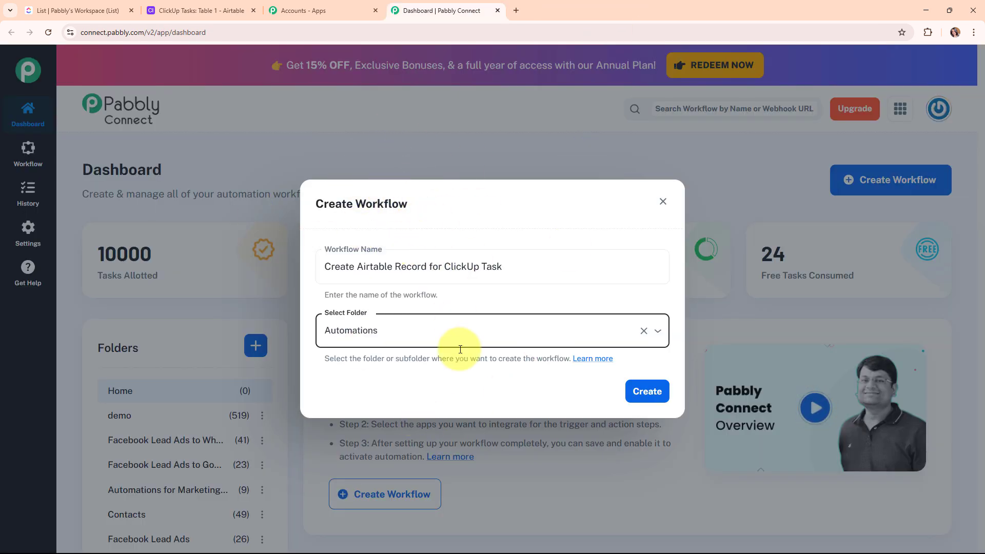
{"action": "left_click", "coordinate": [649, 398]}
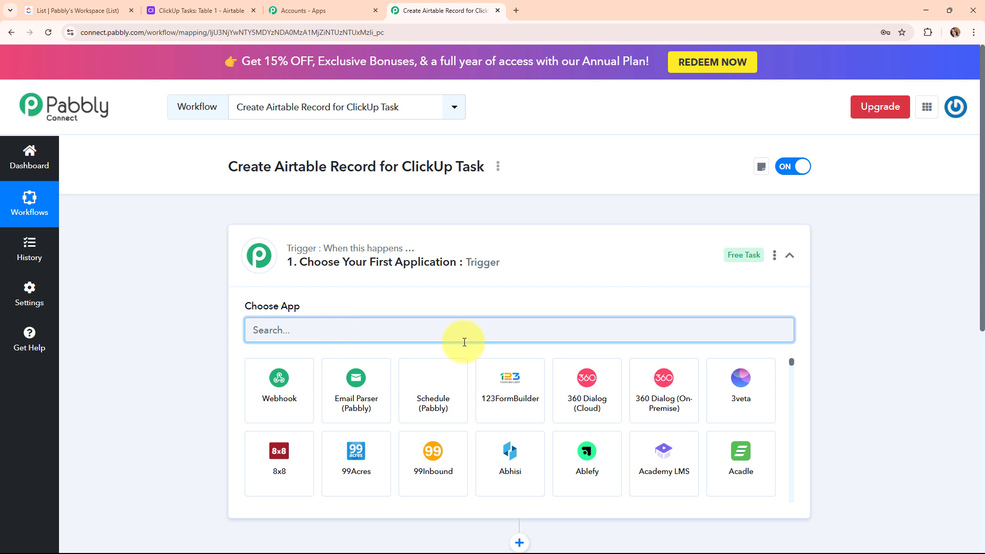
Step: Review the workflow's trigger and action layout and set the trigger to ClickUp with the New Task event
{"action": "left_click", "coordinate": [790, 256]}
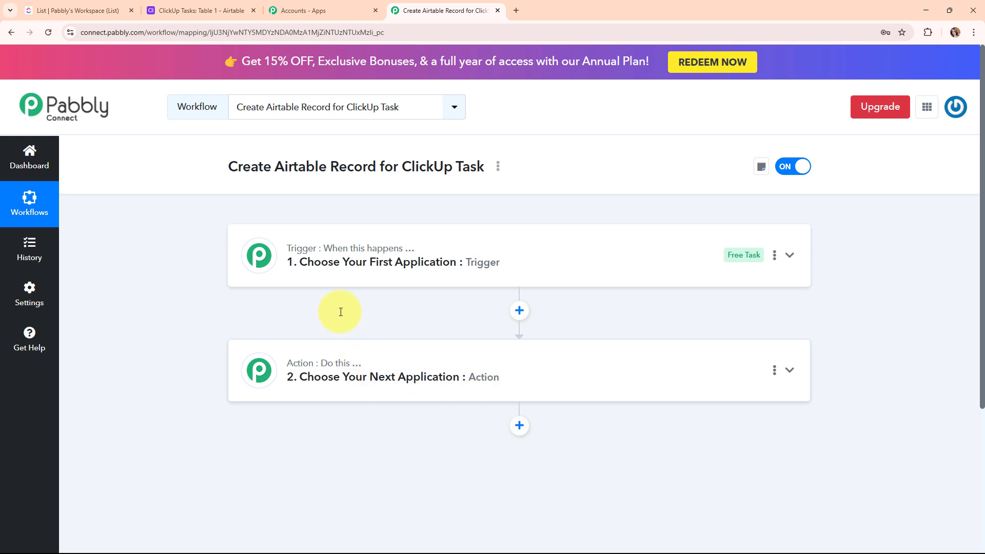
{"action": "left_click", "coordinate": [673, 247]}
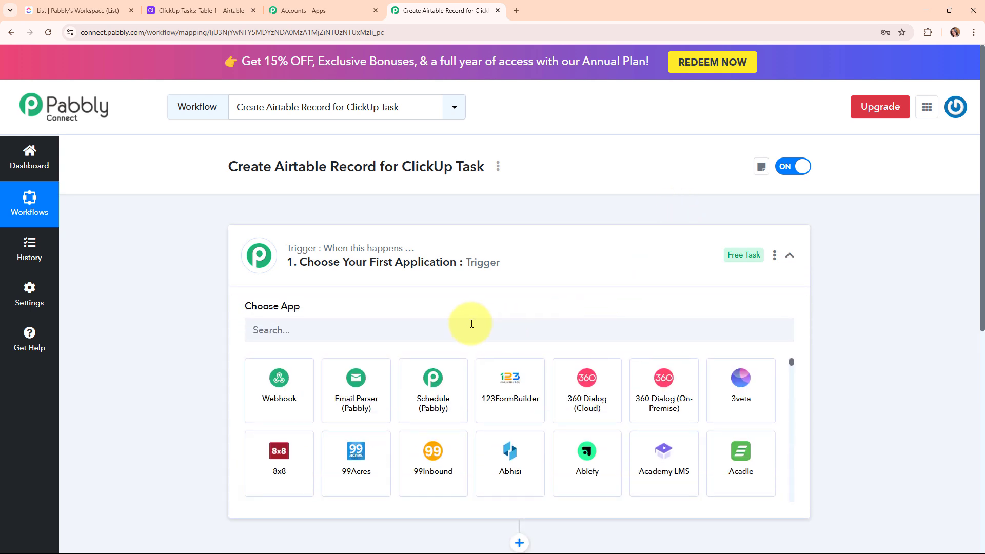
{"action": "left_click", "coordinate": [471, 324]}
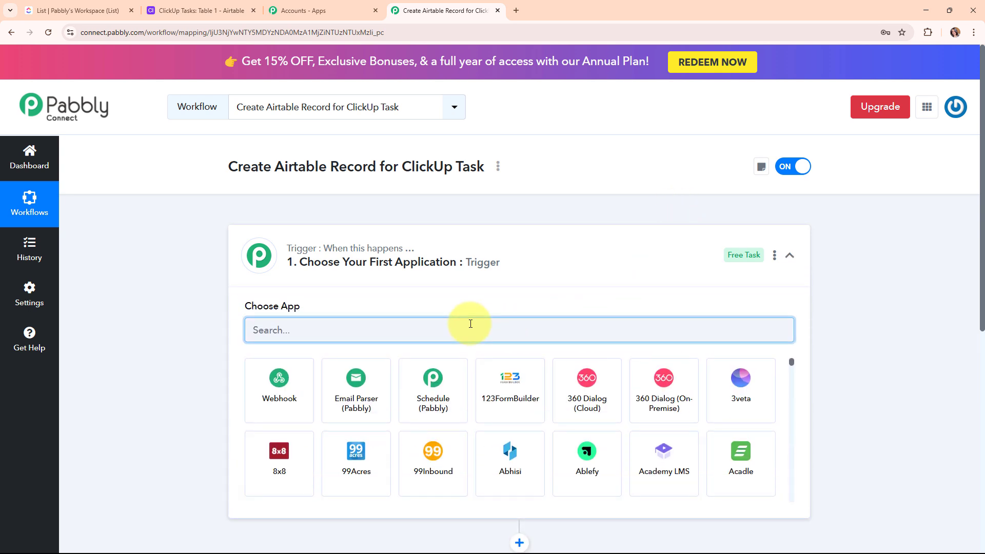
{"action": "type", "text": "c"}
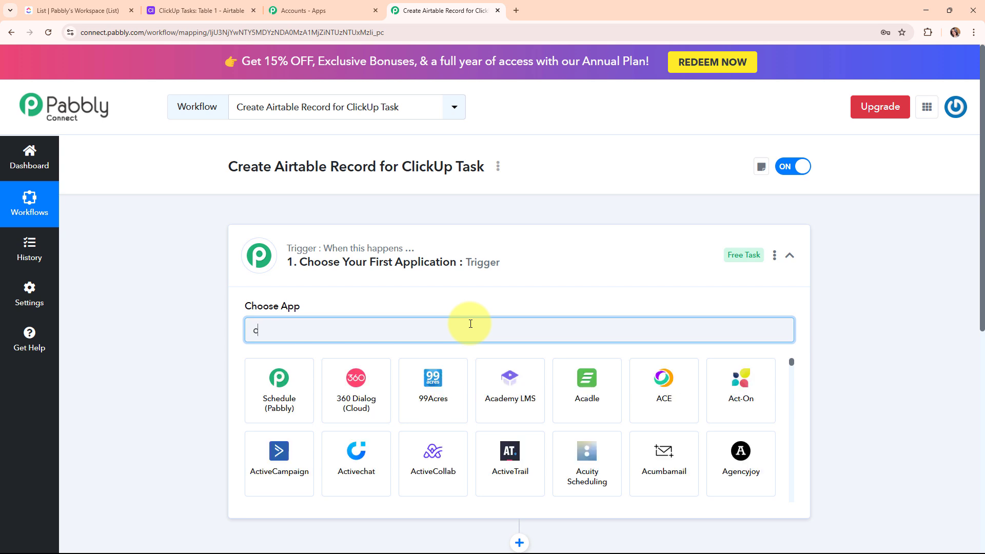
{"action": "type", "text": "lic"}
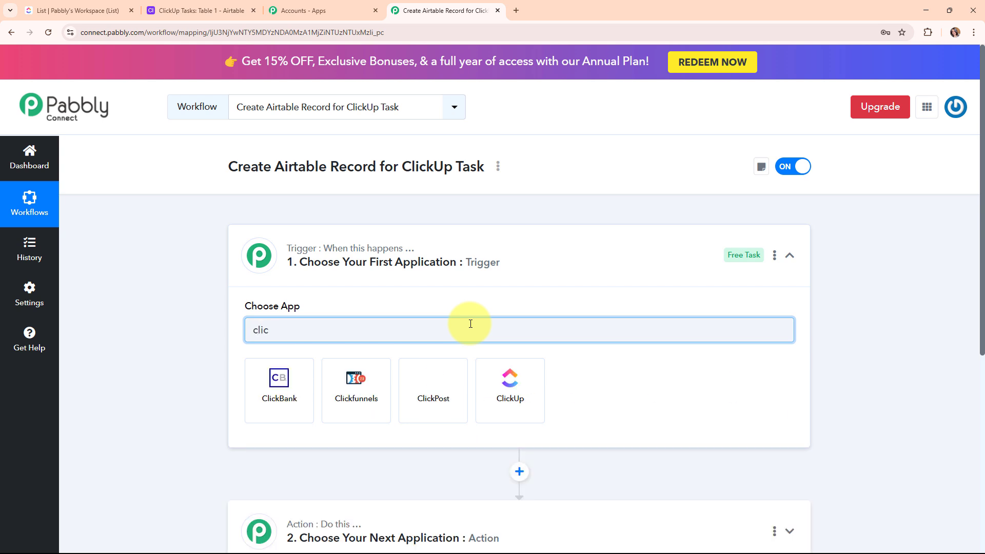
{"action": "left_click", "coordinate": [533, 399]}
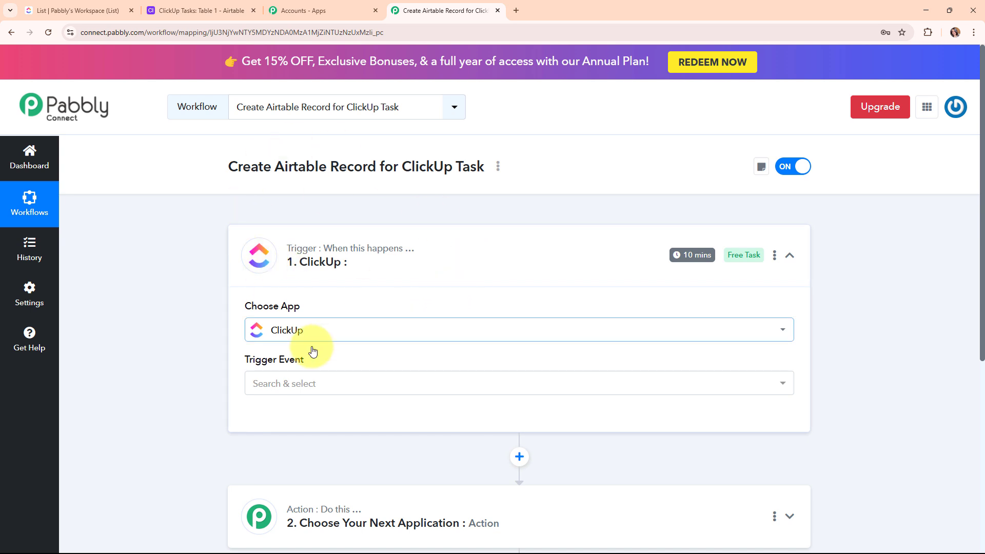
{"action": "left_click", "coordinate": [310, 389]}
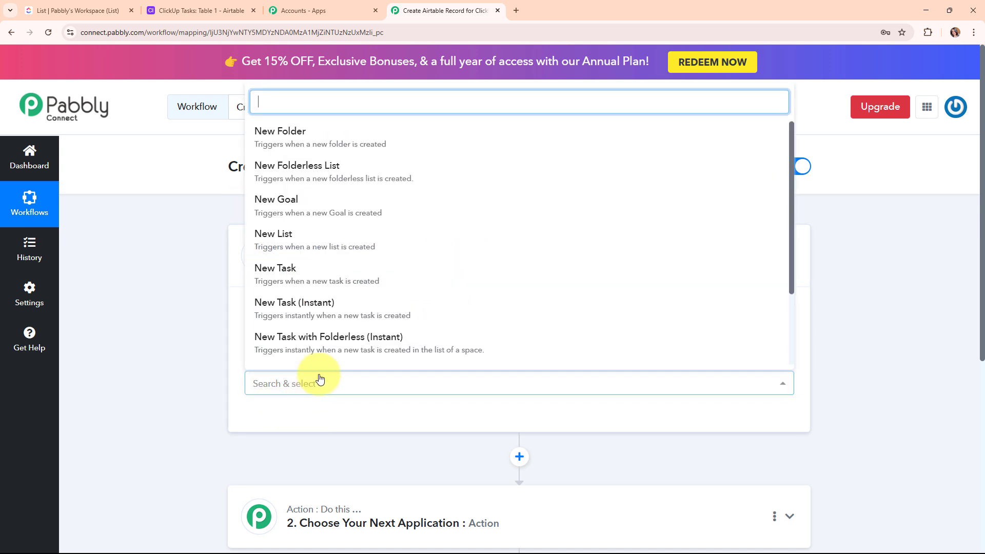
{"action": "left_click", "coordinate": [384, 283]}
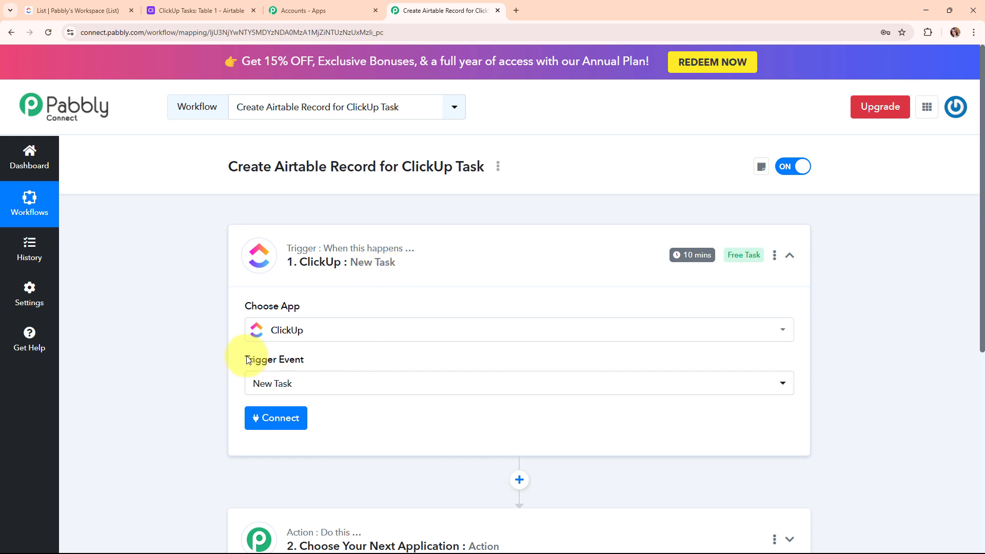
Step: Begin adding a new ClickUp connection for the trigger and read the instructions for finding the API token
{"action": "mouse_move", "coordinate": [295, 367]}
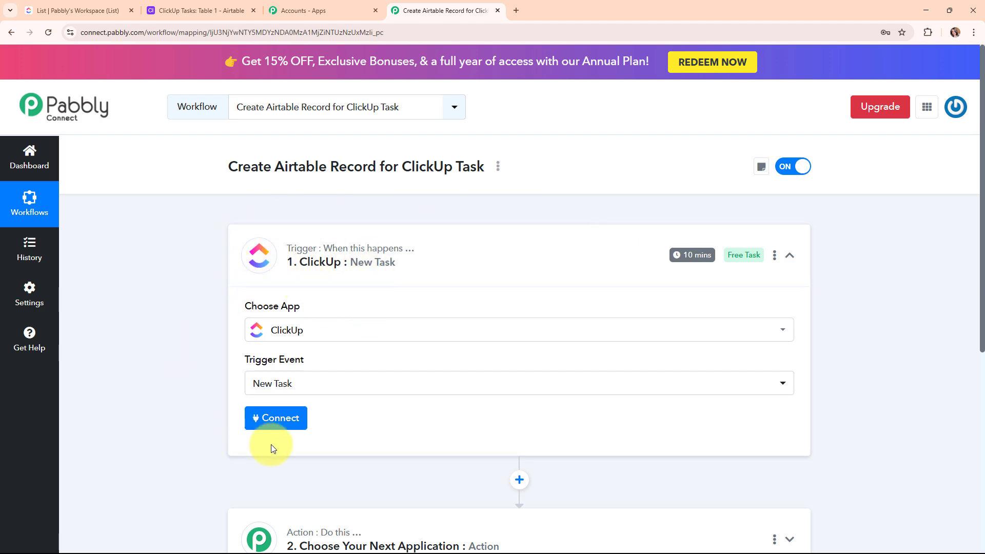
{"action": "left_click", "coordinate": [283, 421]}
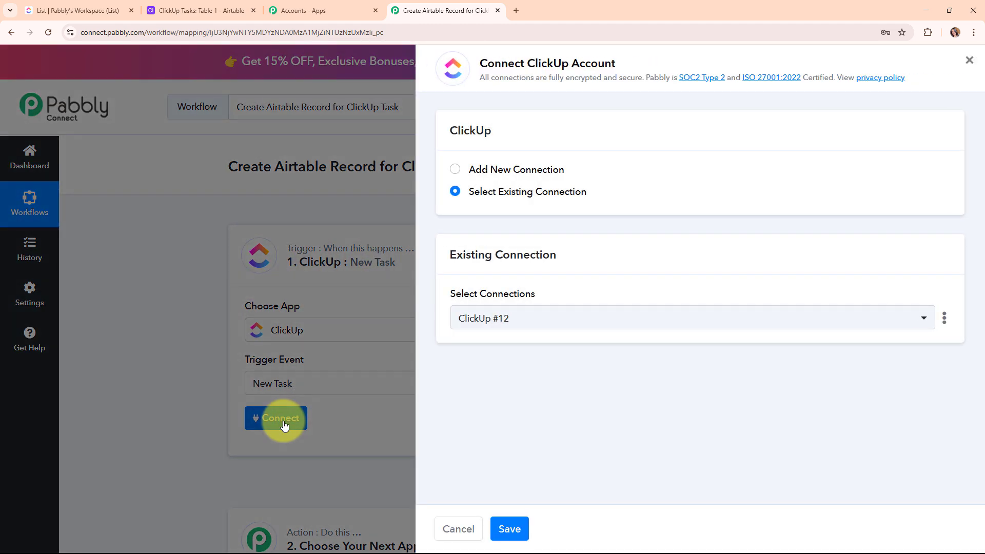
{"action": "left_click", "coordinate": [455, 171]}
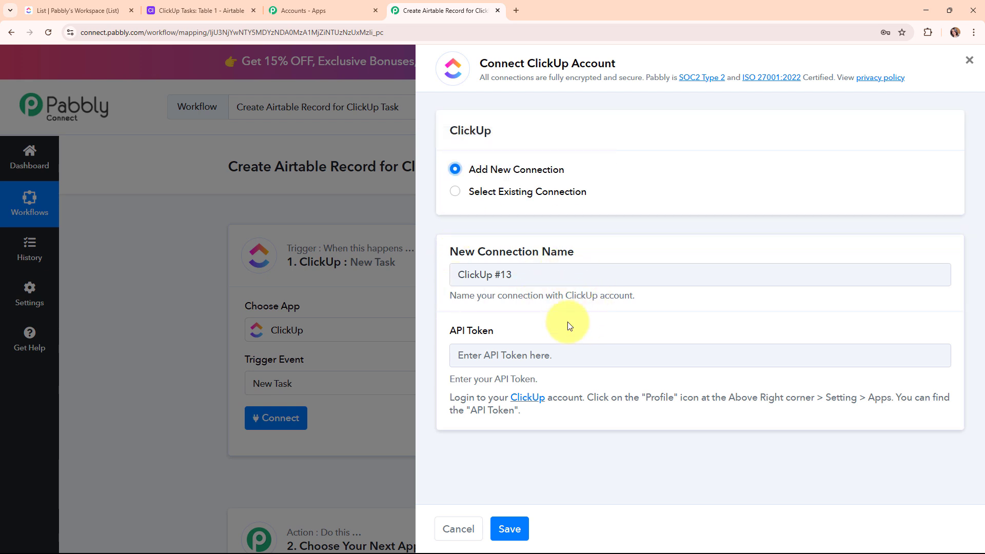
{"action": "left_click_drag", "start_coordinate": [444, 337], "coordinate": [554, 345]}
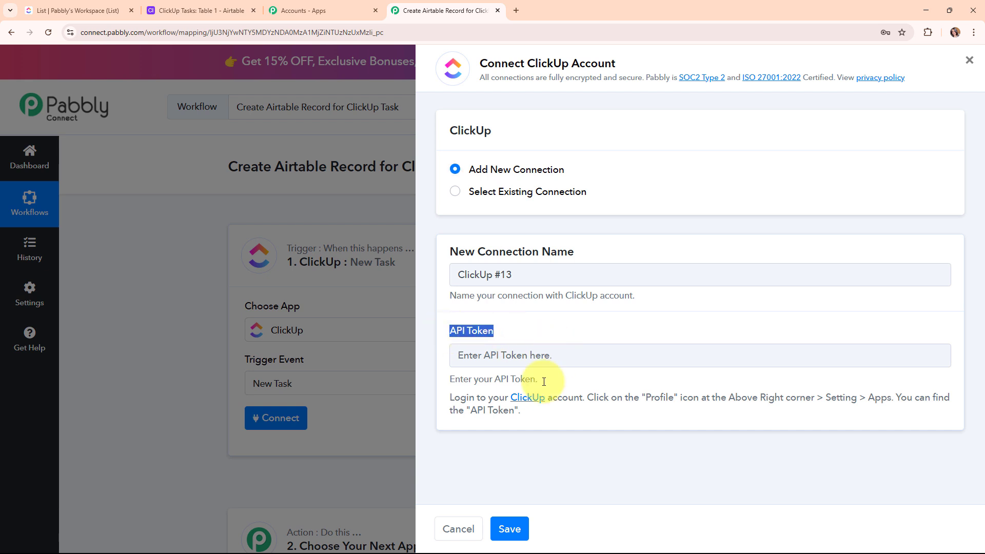
{"action": "left_click_drag", "start_coordinate": [451, 391], "coordinate": [668, 434]}
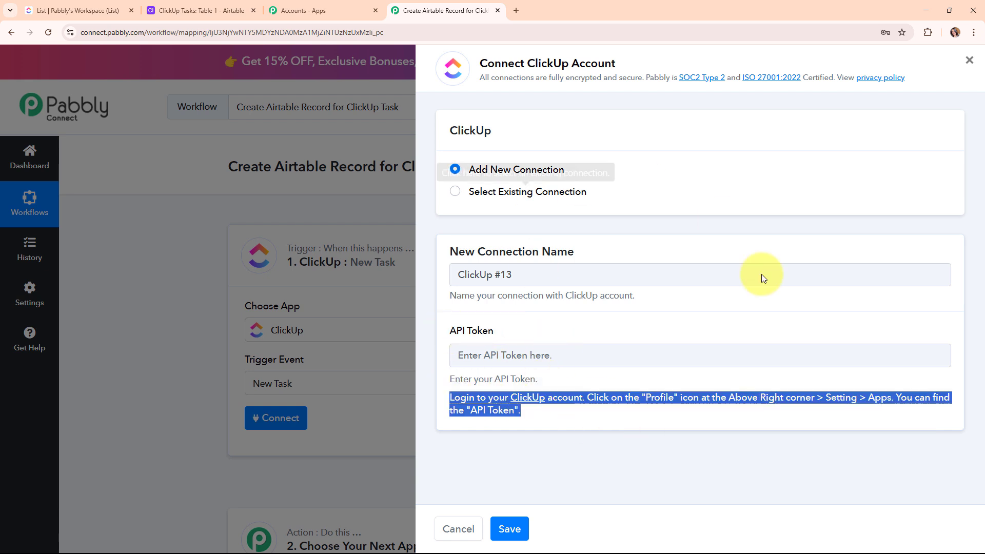
Step: Switch to ClickUp and open the API token page in the account's Apps settings
{"action": "left_click", "coordinate": [100, 6]}
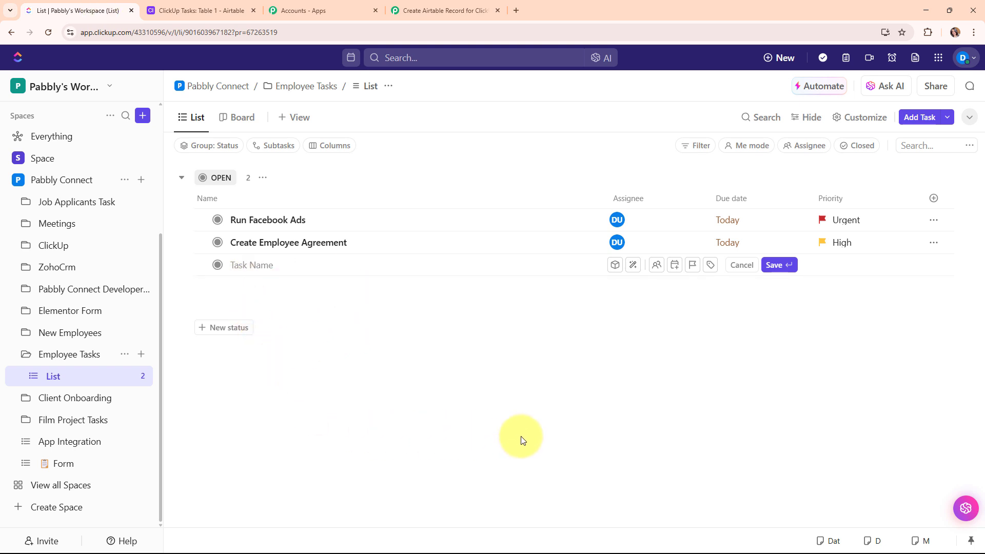
{"action": "left_click", "coordinate": [968, 58]}
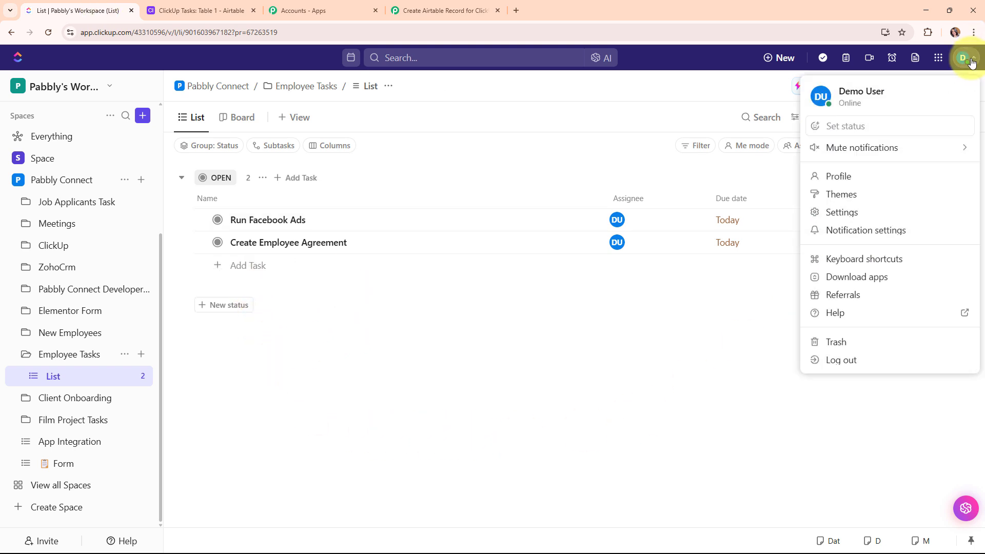
{"action": "left_click", "coordinate": [844, 213]}
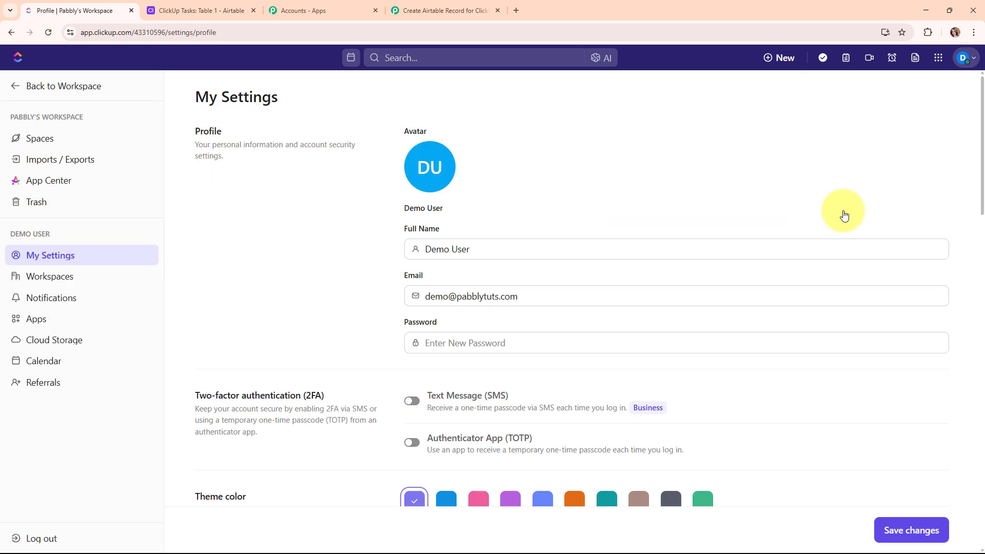
{"action": "left_click", "coordinate": [43, 321]}
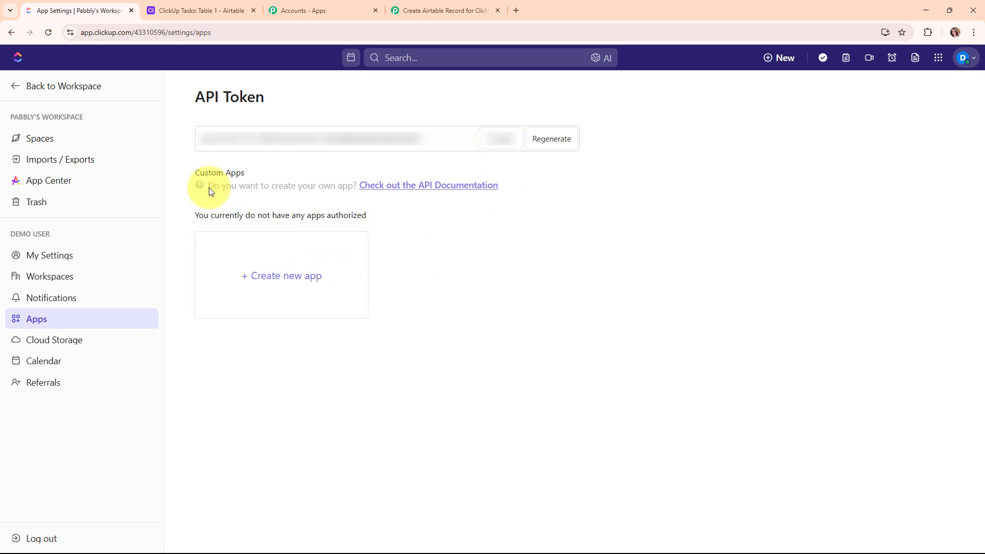
Step: Switch back to Pabbly Connect, paste the ClickUp API token into the new connection and save it
{"action": "left_click", "coordinate": [412, 4]}
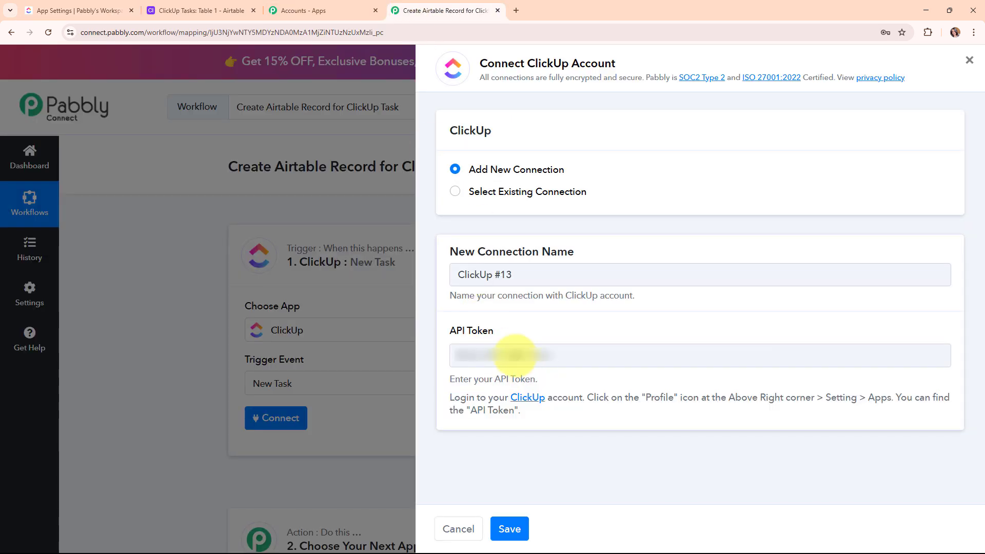
{"action": "right_click", "coordinate": [517, 355]}
{"action": "left_click", "coordinate": [538, 240]}
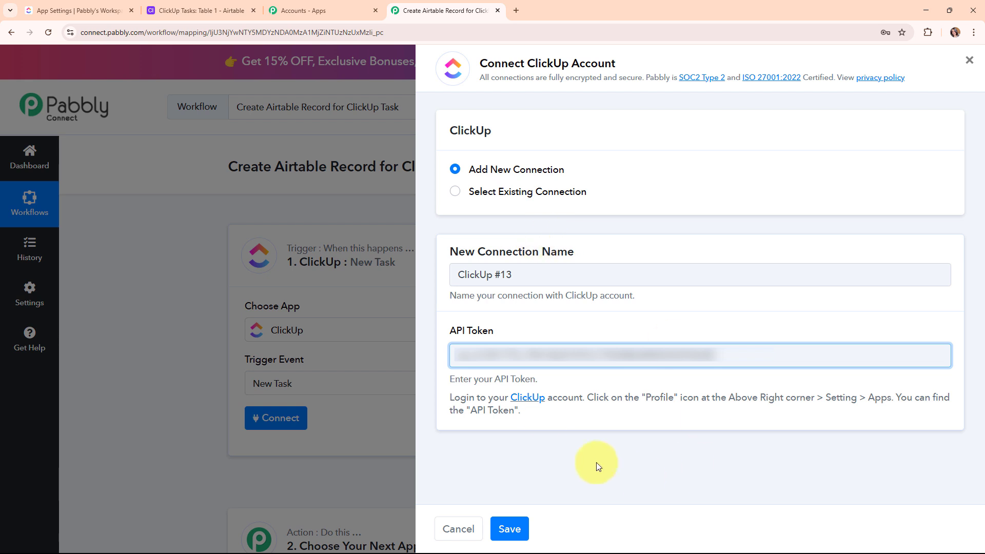
{"action": "left_click", "coordinate": [520, 529]}
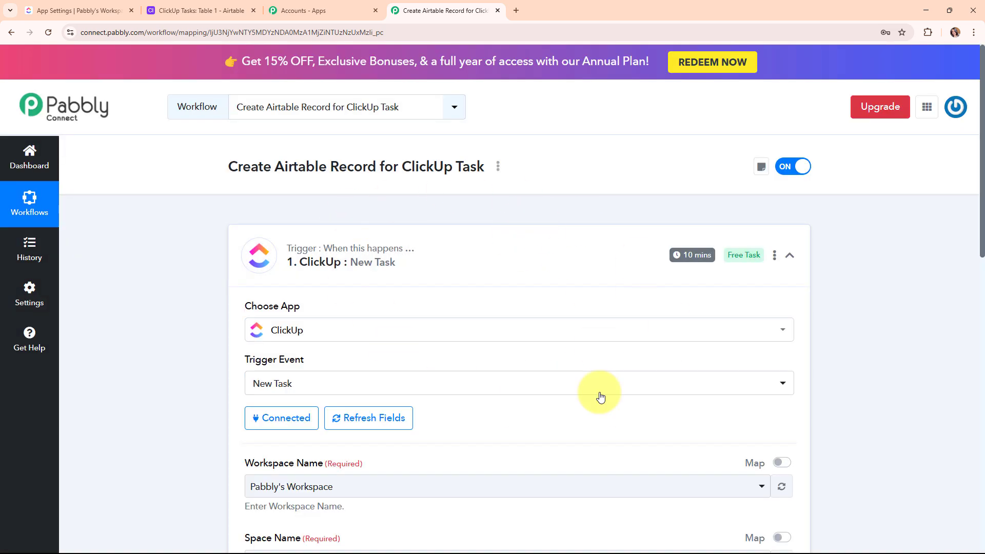
Step: Review the trigger's required location fields, switch to ClickUp and return to the workspace to check the Employee Tasks list's location
{"action": "scroll", "coordinate": [655, 395], "scroll_direction": "down", "scroll_amount": 7}
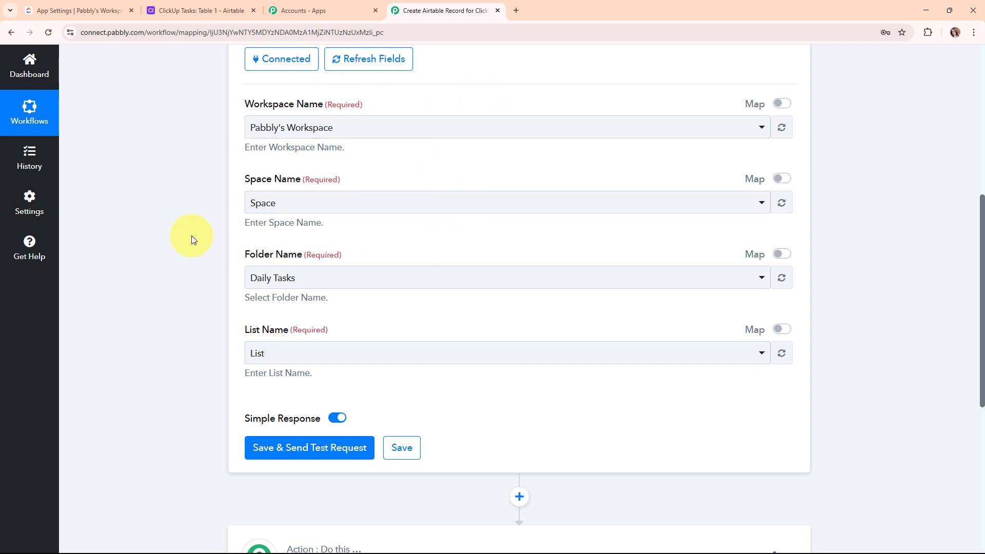
{"action": "left_click", "coordinate": [67, 11]}
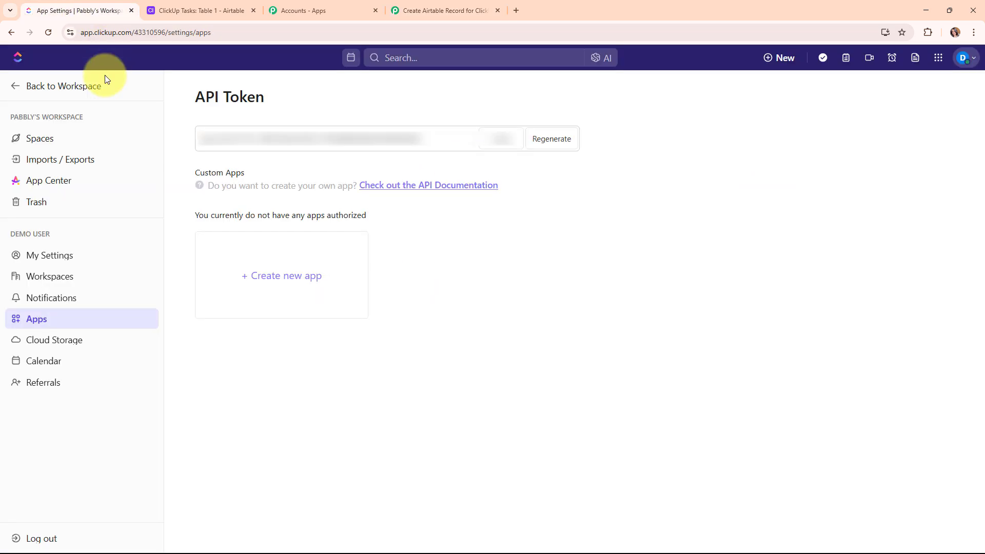
{"action": "left_click", "coordinate": [57, 91]}
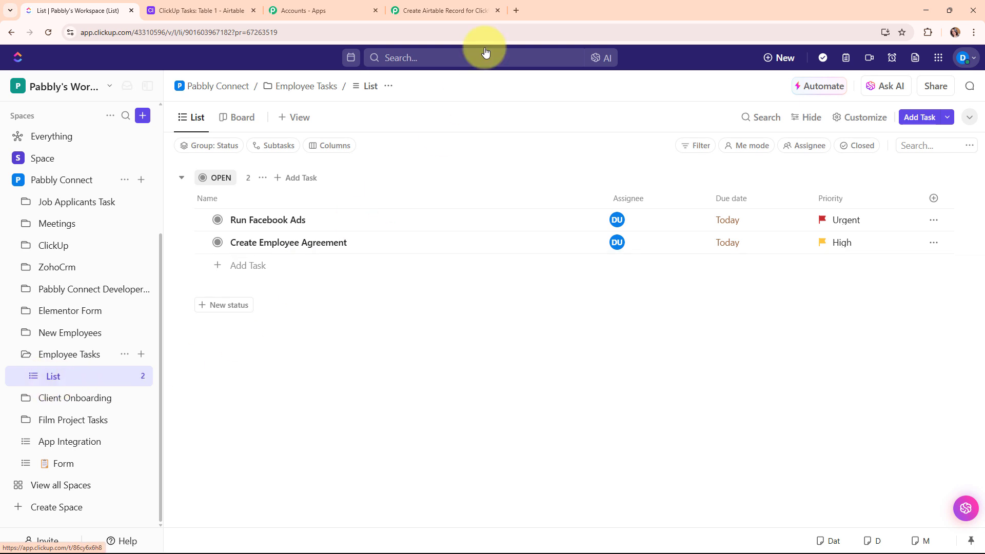
Step: Switch back to Pabbly Connect and set the trigger to Pabbly's Workspace, space Pabbly Connect, folder Employee Tasks and list List
{"action": "left_click", "coordinate": [440, 10]}
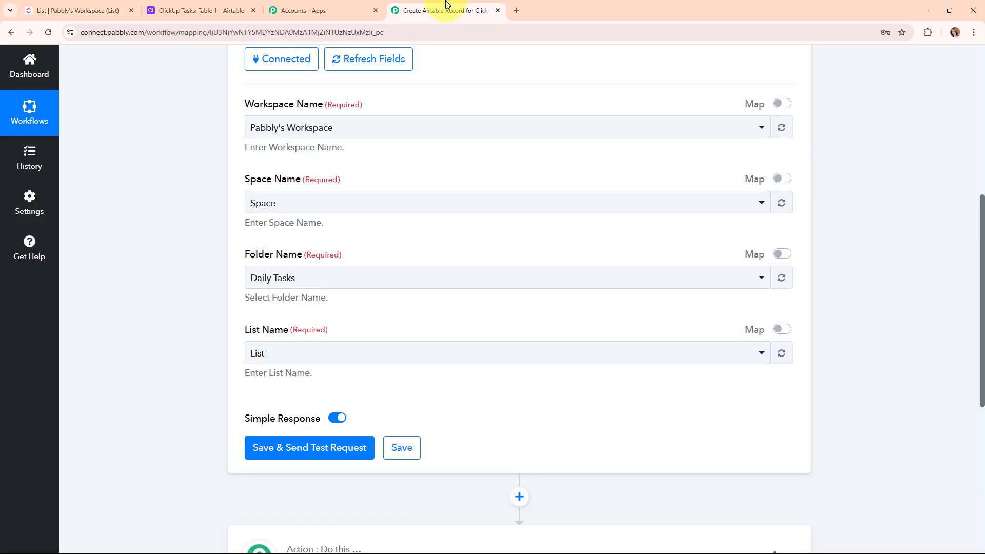
{"action": "left_click", "coordinate": [336, 133]}
{"action": "left_click", "coordinate": [345, 190]}
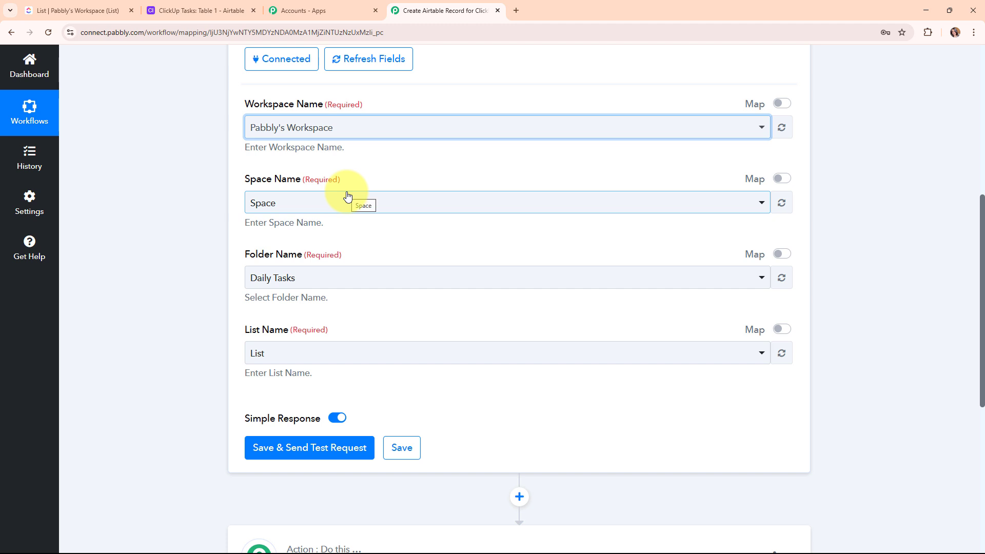
{"action": "left_click", "coordinate": [348, 197]}
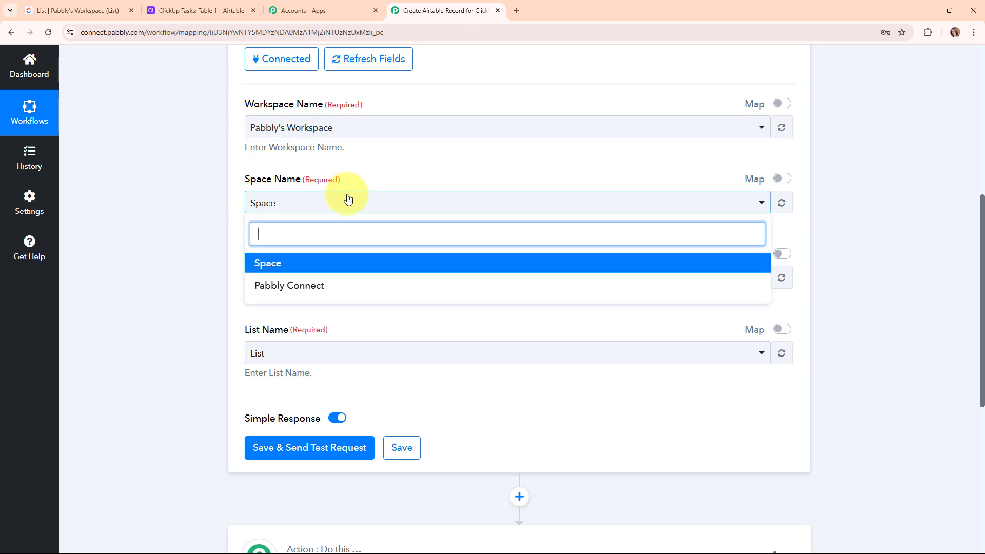
{"action": "left_click", "coordinate": [341, 287]}
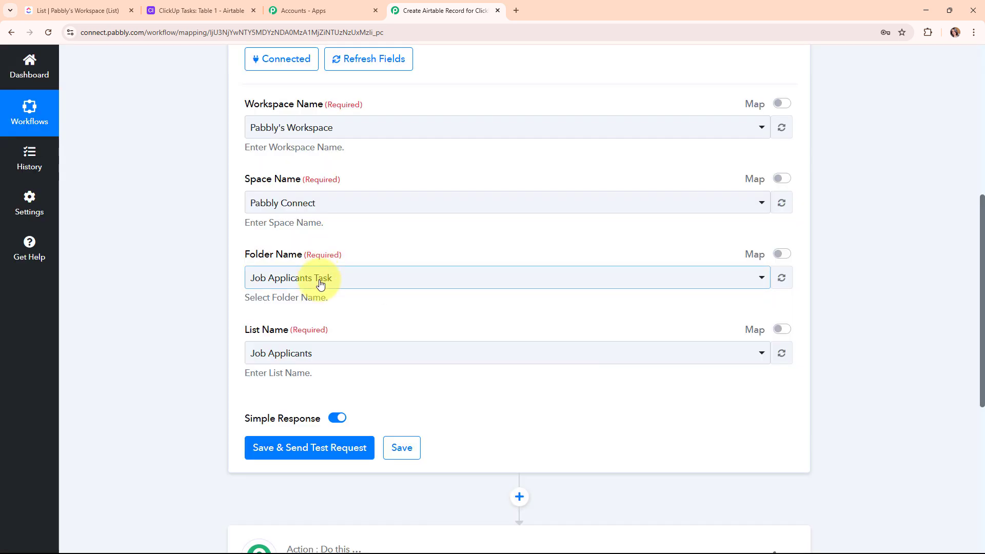
{"action": "left_click", "coordinate": [321, 283]}
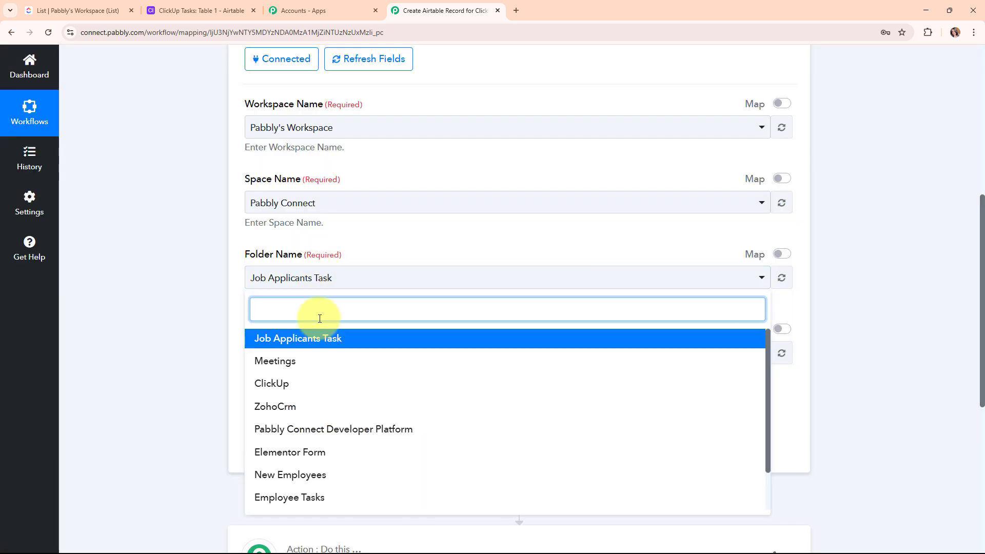
{"action": "left_click", "coordinate": [319, 497]}
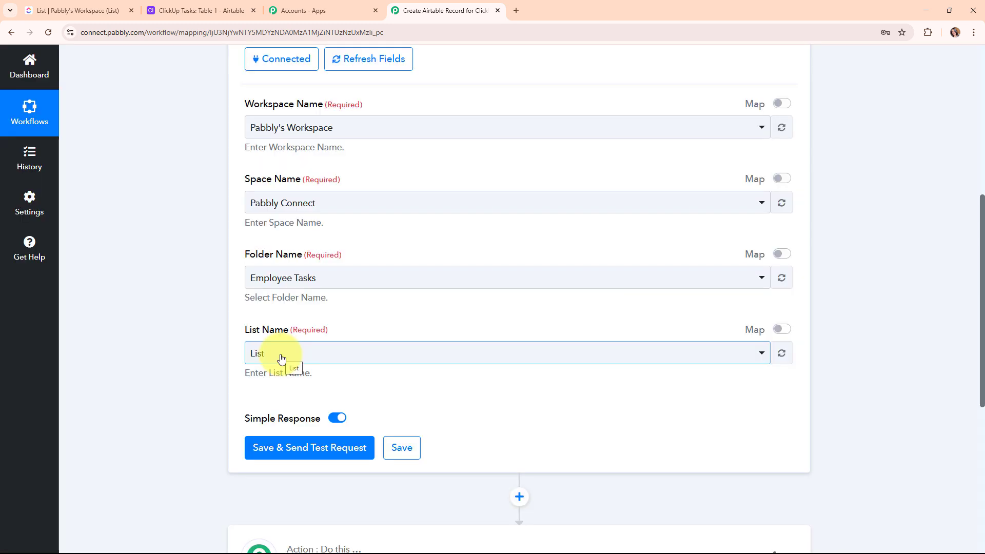
{"action": "left_click", "coordinate": [282, 360]}
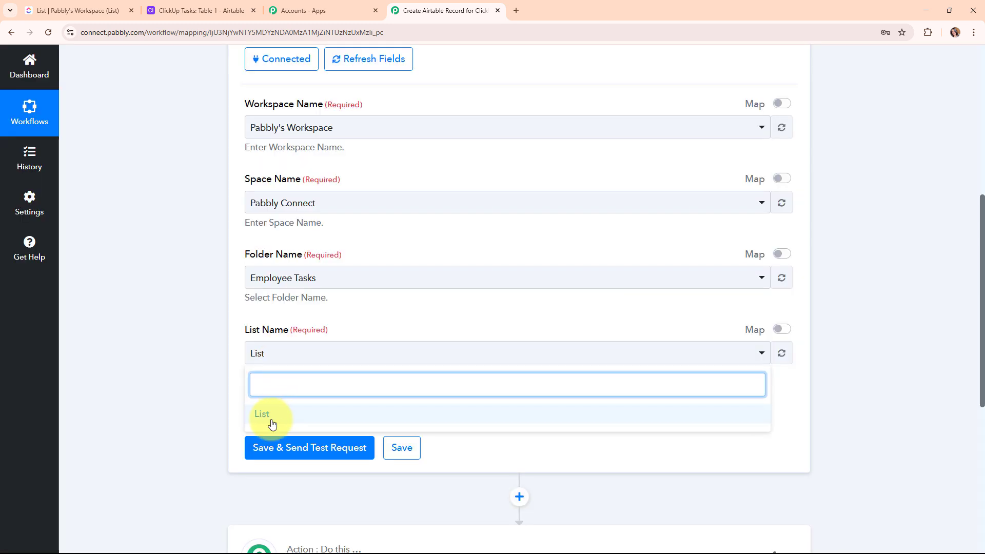
{"action": "left_click", "coordinate": [256, 420]}
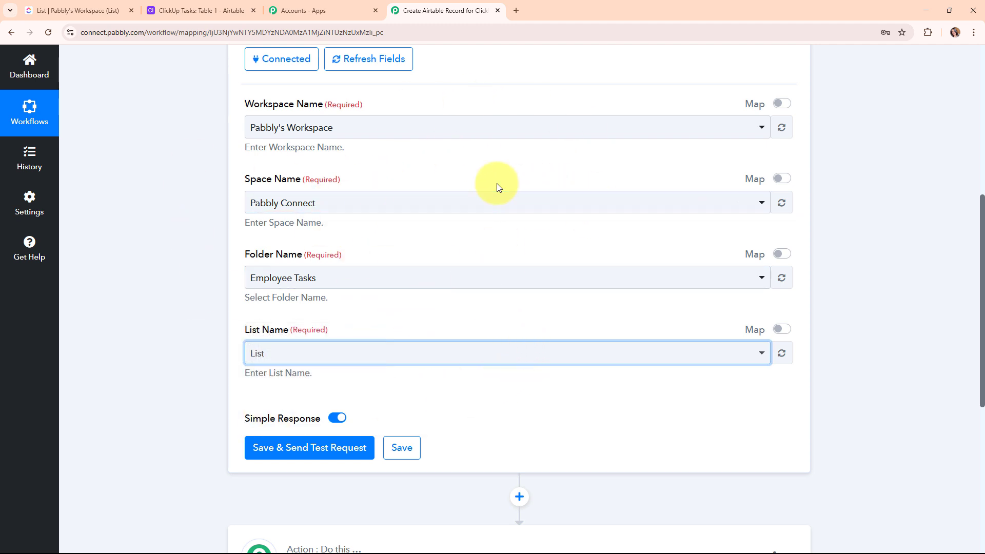
Step: Review the ClickUp trigger's settings, check the existing tasks in ClickUp's Employee Tasks list and return to Pabbly Connect
{"action": "scroll", "coordinate": [497, 185], "scroll_direction": "down", "scroll_amount": 2}
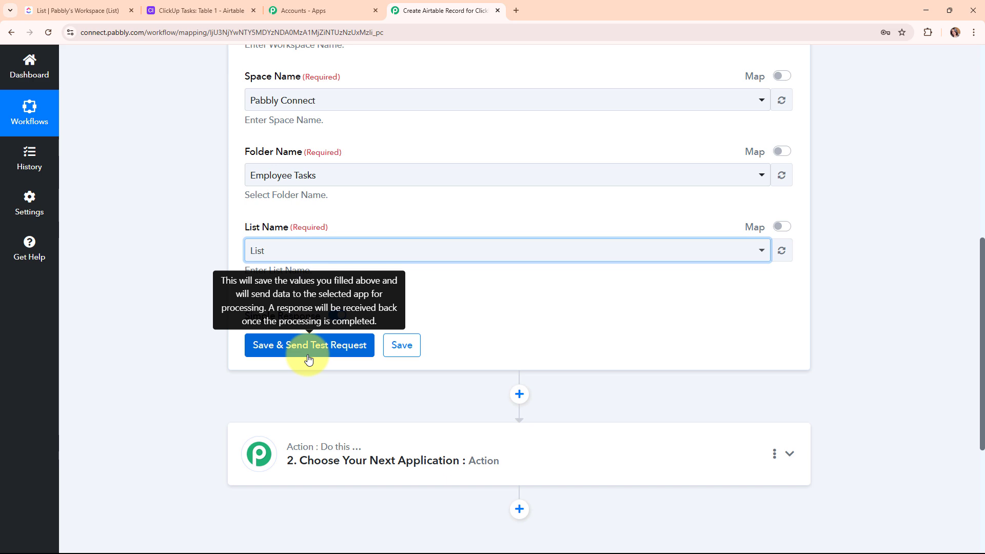
{"action": "scroll", "coordinate": [475, 279], "scroll_direction": "up", "scroll_amount": 7}
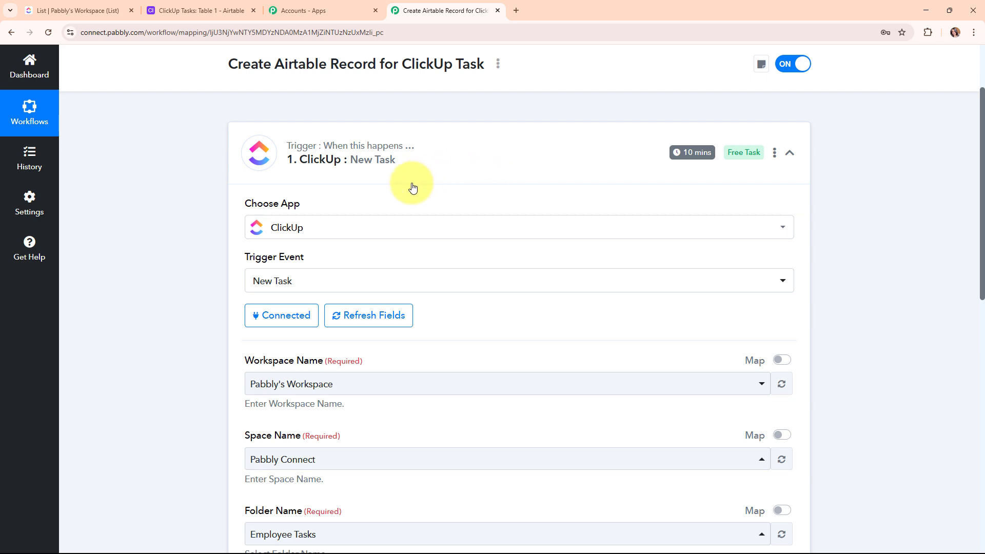
{"action": "scroll", "coordinate": [410, 210], "scroll_direction": "down", "scroll_amount": 9}
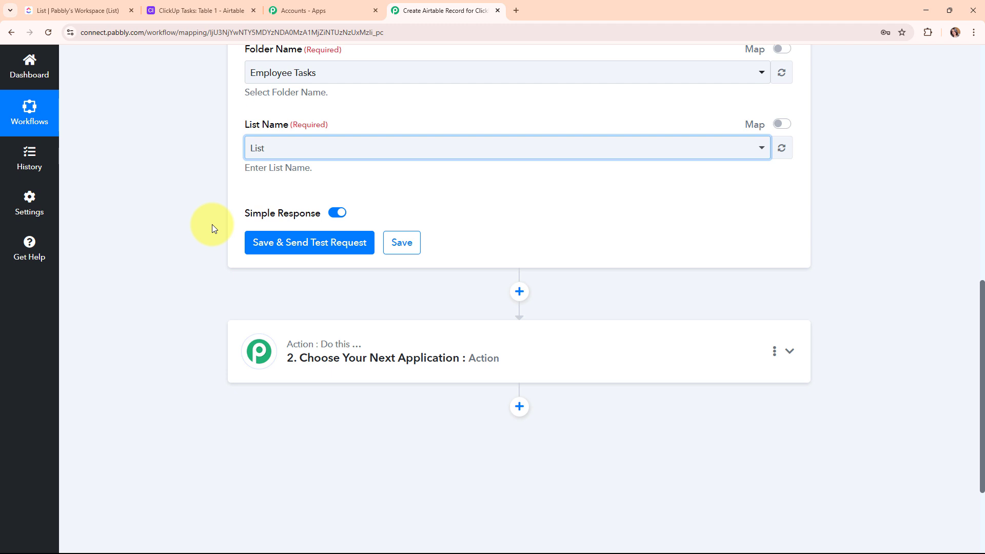
{"action": "left_click", "coordinate": [107, 8]}
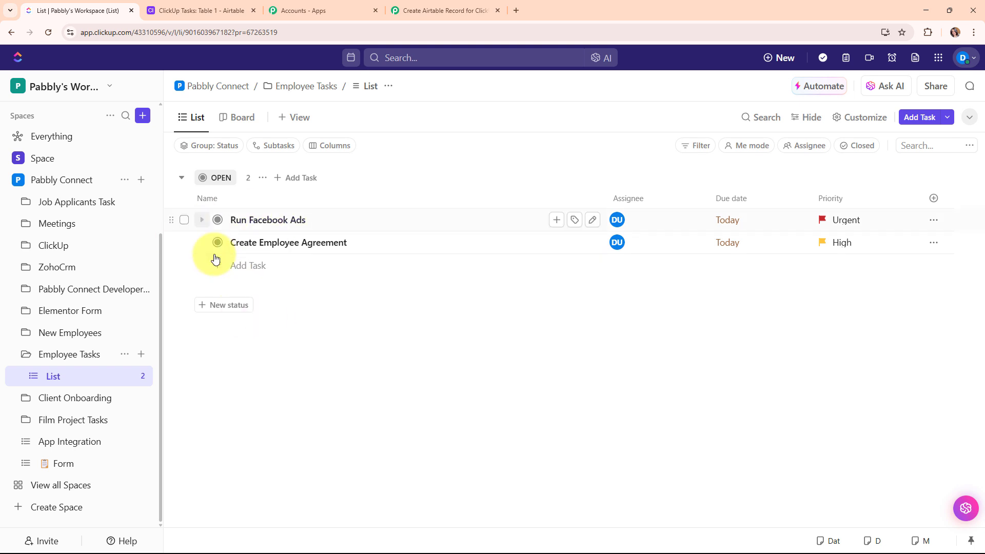
{"action": "left_click", "coordinate": [390, 5]}
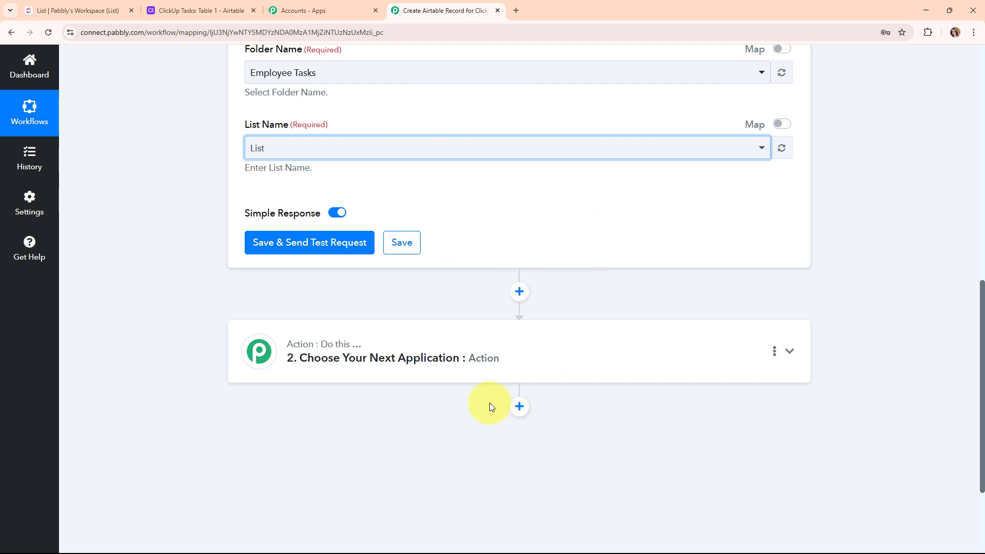
Step: Switch to ClickUp and add the task "Work on Website" with the same assignee as the other tasks, due tomorrow, with Normal priority
{"action": "left_click", "coordinate": [55, 5]}
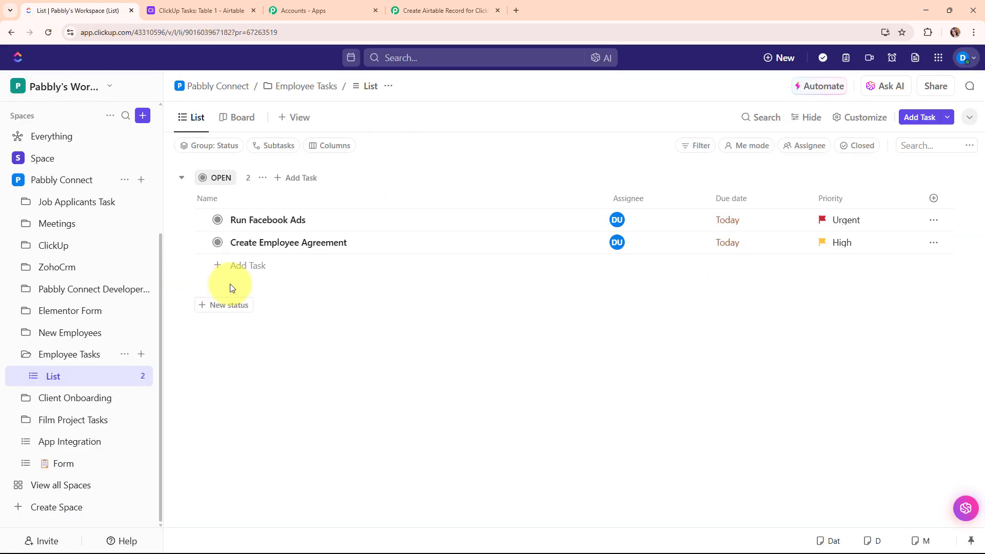
{"action": "left_click", "coordinate": [237, 266]}
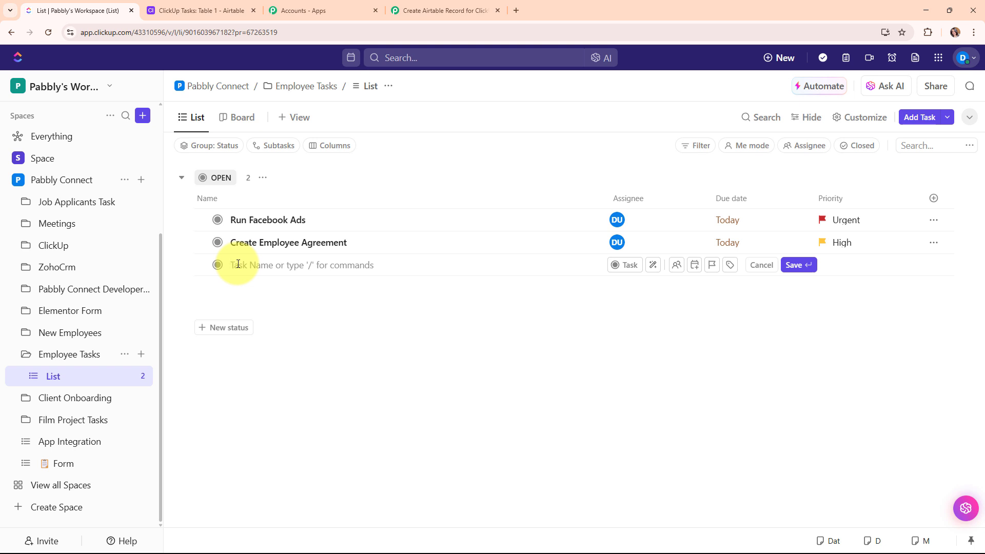
{"action": "type", "text": "Work on Website"}
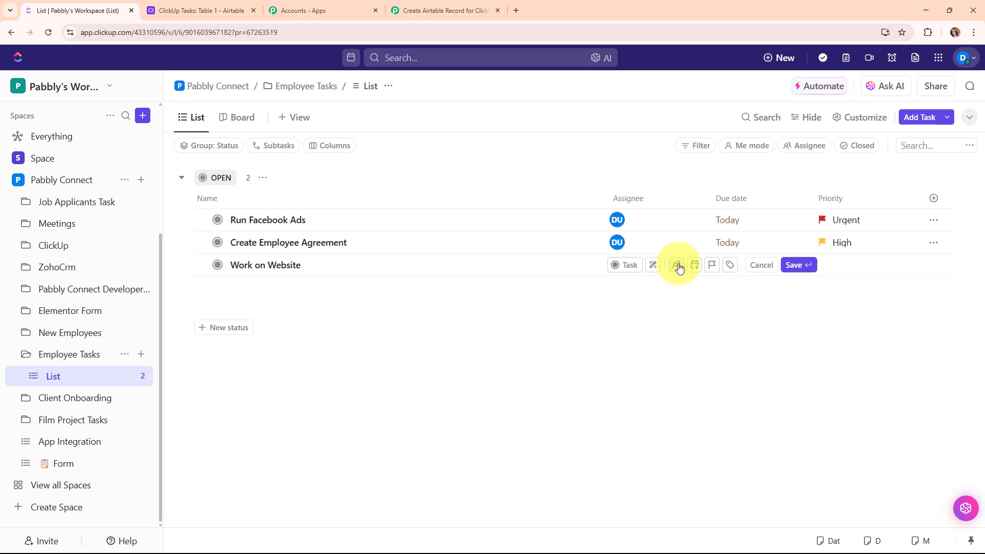
{"action": "left_click", "coordinate": [676, 265]}
{"action": "left_click", "coordinate": [689, 330]}
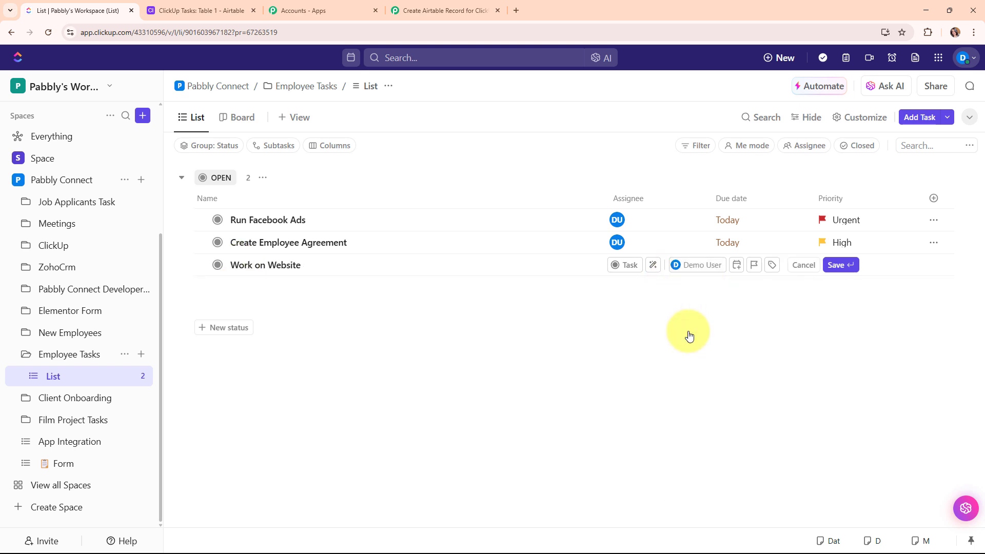
{"action": "left_click", "coordinate": [737, 265]}
{"action": "left_click", "coordinate": [745, 369]}
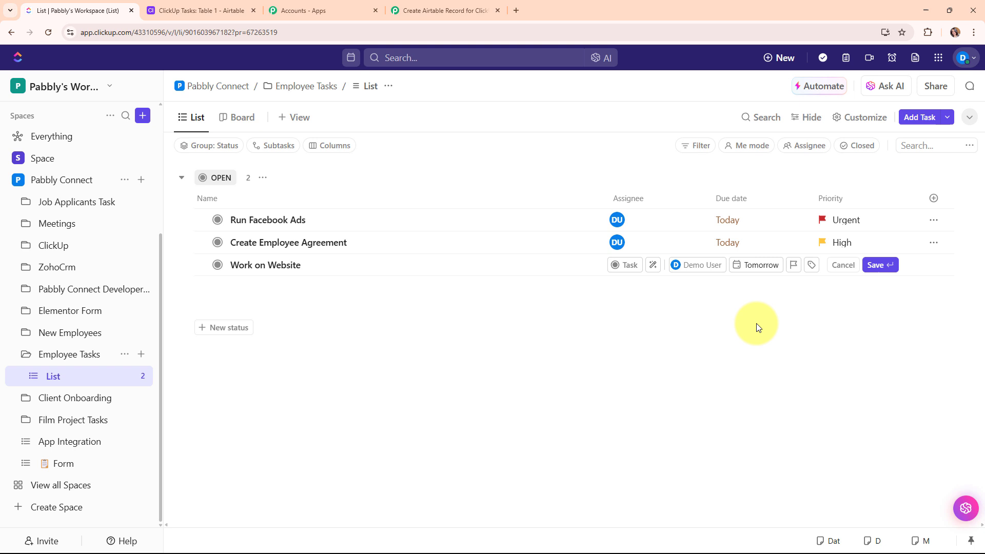
{"action": "left_click", "coordinate": [792, 271]}
{"action": "left_click", "coordinate": [817, 336]}
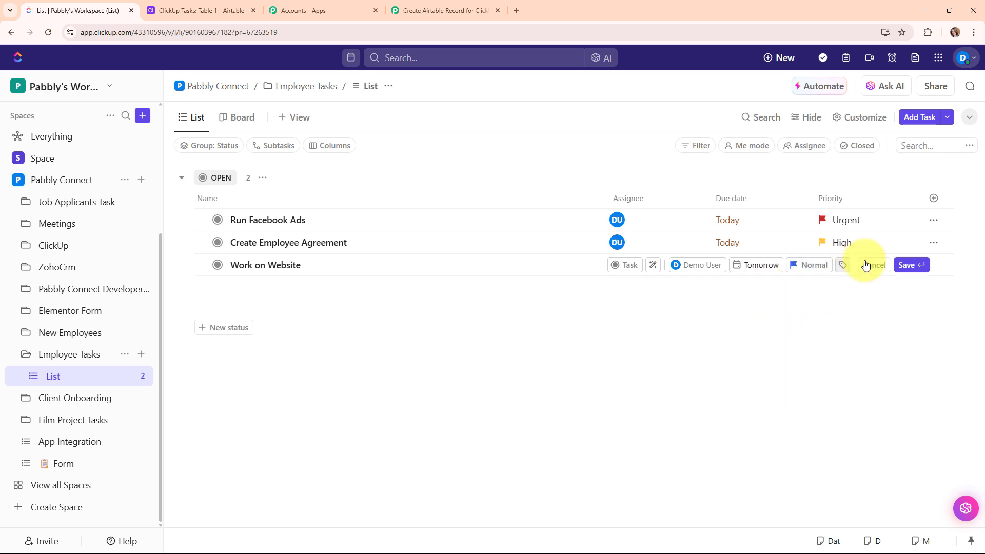
{"action": "left_click", "coordinate": [912, 265]}
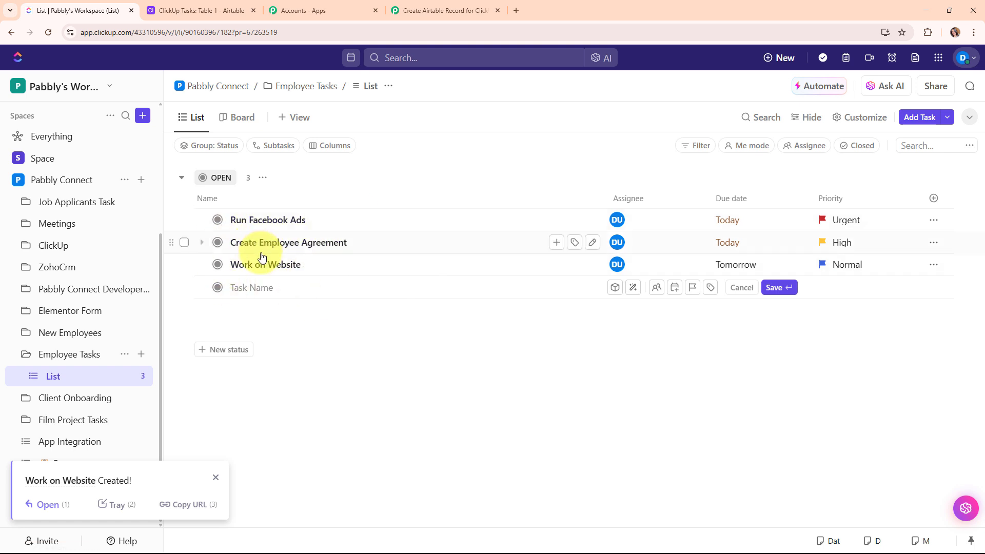
Step: Switch back to Pabbly Connect, save the ClickUp trigger and send a test request
{"action": "left_click", "coordinate": [448, 6]}
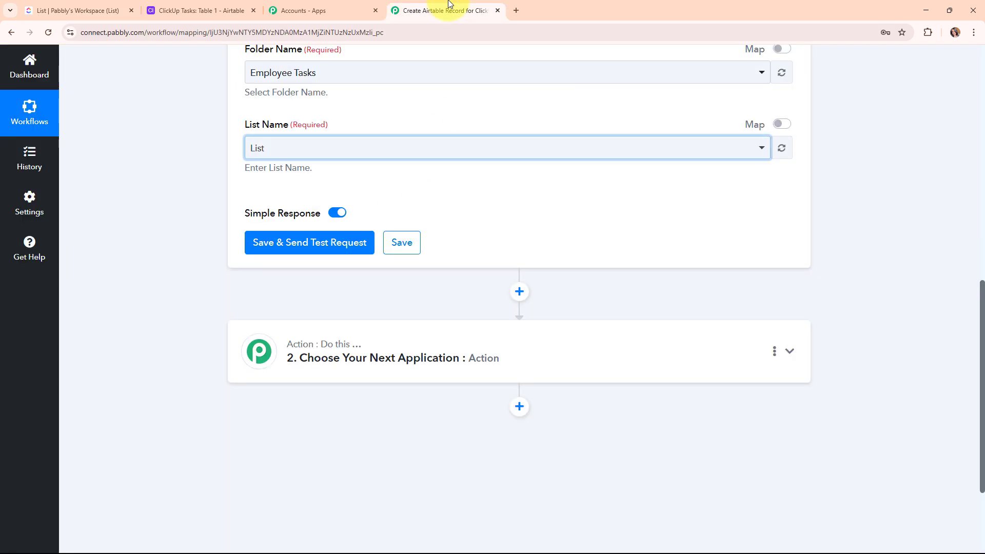
{"action": "left_click", "coordinate": [291, 249]}
{"action": "left_click", "coordinate": [290, 249]}
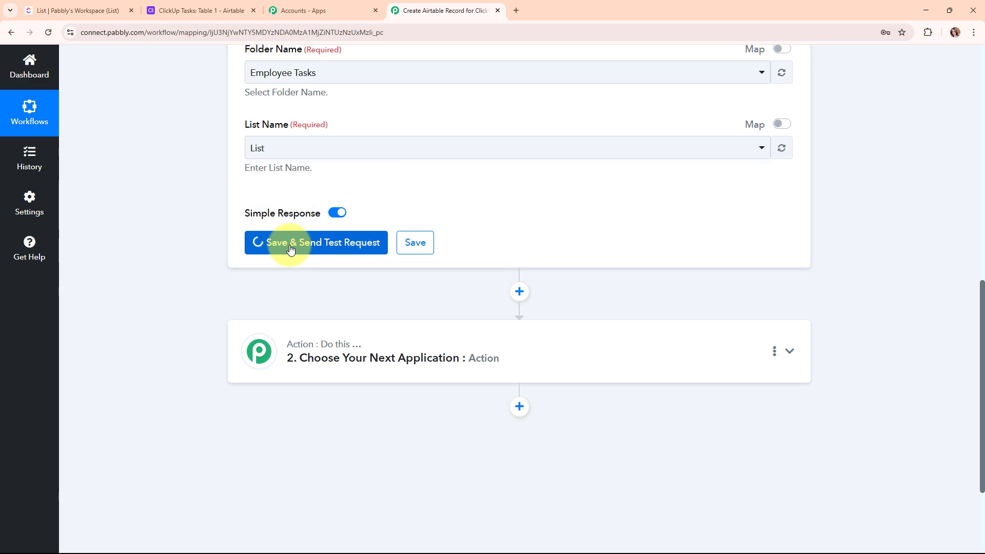
Step: Examine the trigger's received response for the new task's priority, name, list, folder, due date and assignee details
{"action": "scroll", "coordinate": [979, 323], "scroll_direction": "down", "scroll_amount": 5}
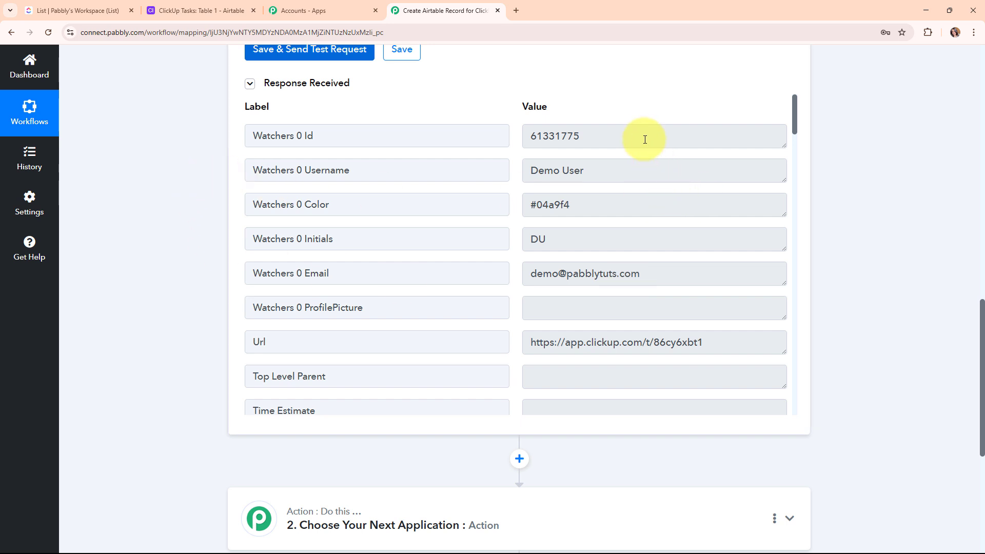
{"action": "scroll", "coordinate": [630, 286], "scroll_direction": "down", "scroll_amount": 4}
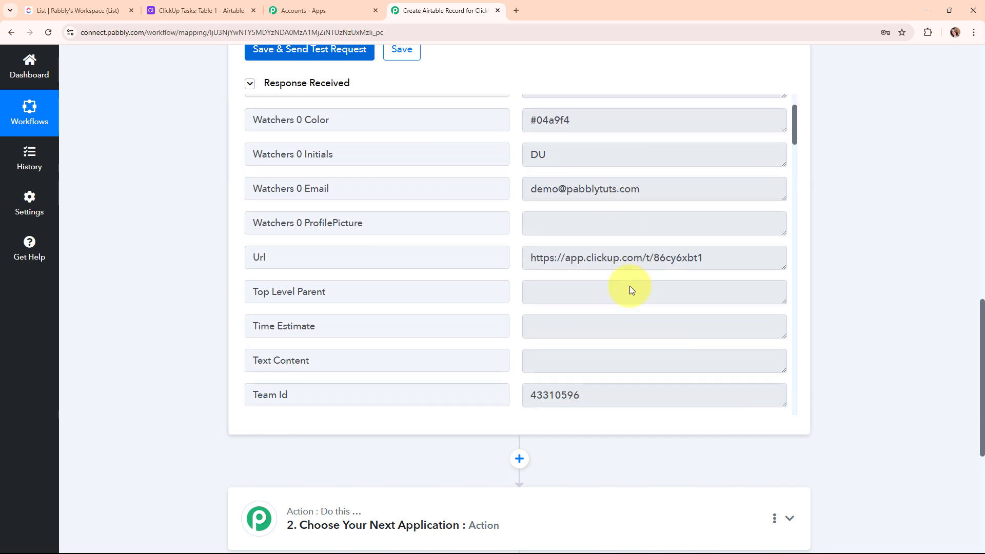
{"action": "scroll", "coordinate": [630, 288], "scroll_direction": "up", "scroll_amount": 1}
{"action": "scroll", "coordinate": [630, 286], "scroll_direction": "down", "scroll_amount": 10}
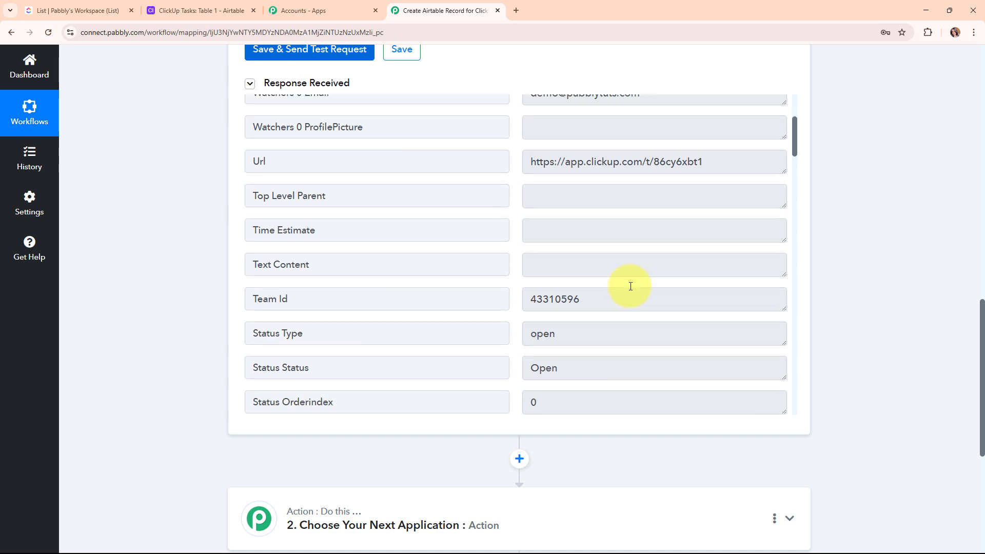
{"action": "scroll", "coordinate": [630, 286], "scroll_direction": "down", "scroll_amount": 10}
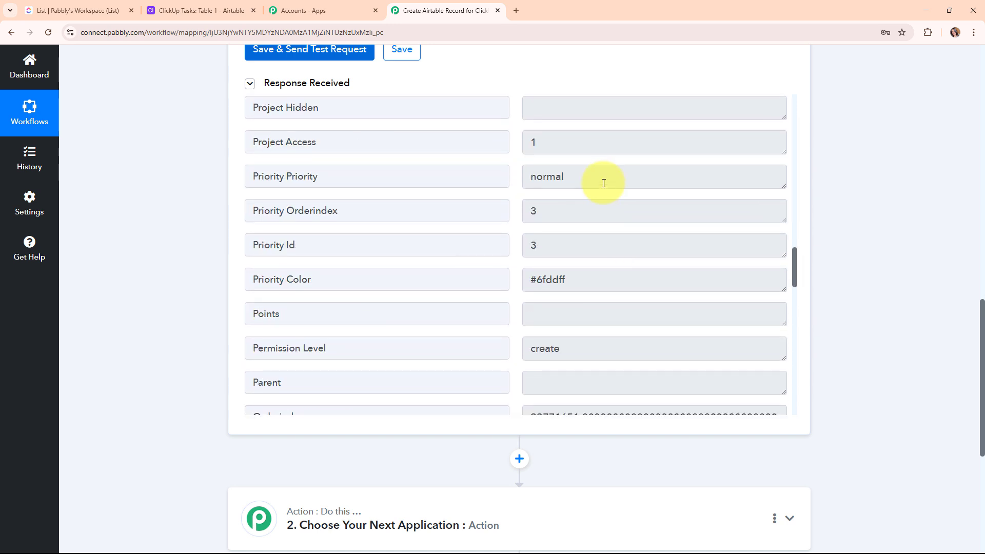
{"action": "left_click_drag", "start_coordinate": [600, 183], "coordinate": [519, 200]}
{"action": "scroll", "coordinate": [655, 301], "scroll_direction": "down", "scroll_amount": 3}
{"action": "scroll", "coordinate": [658, 302], "scroll_direction": "down", "scroll_amount": 2}
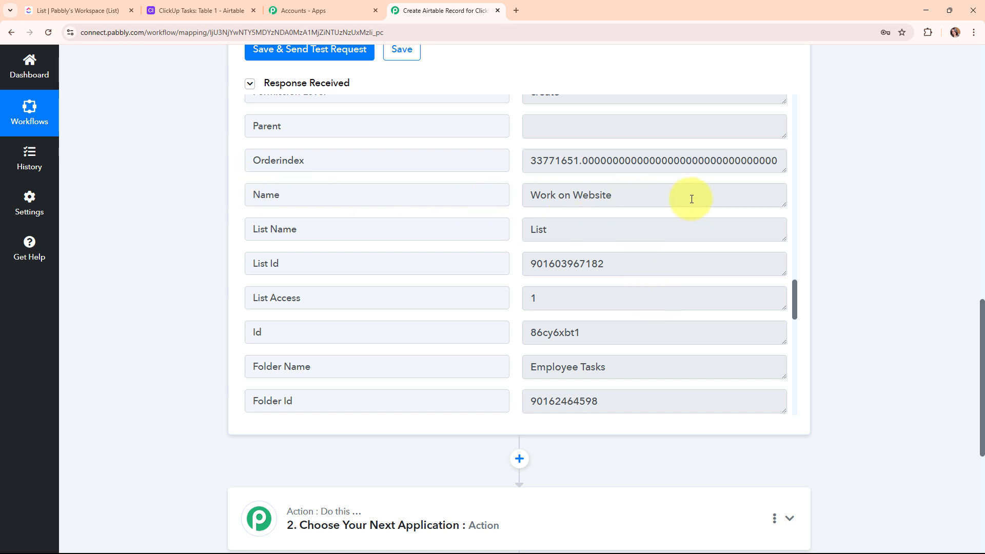
{"action": "left_click_drag", "start_coordinate": [667, 196], "coordinate": [408, 235]}
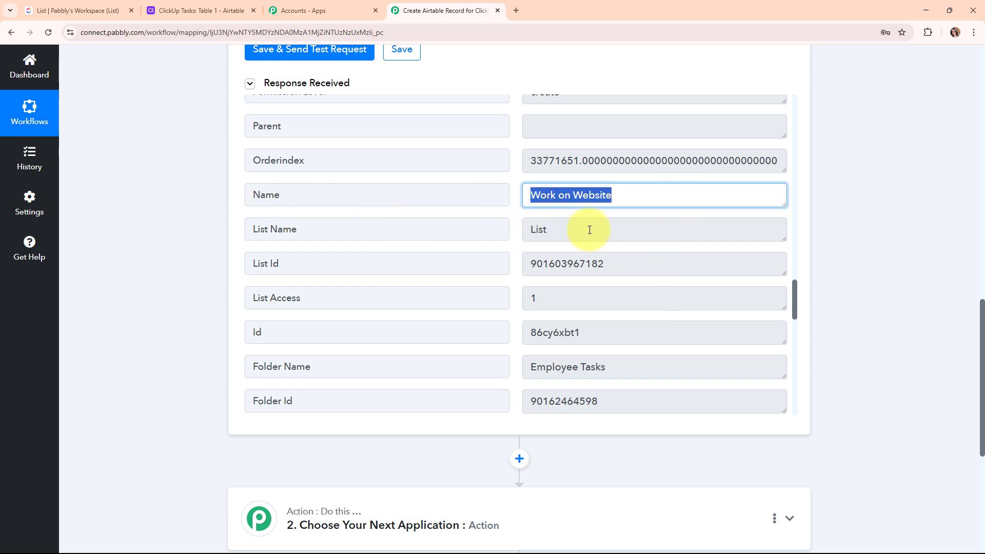
{"action": "left_click_drag", "start_coordinate": [589, 229], "coordinate": [495, 233]}
{"action": "scroll", "coordinate": [606, 257], "scroll_direction": "down", "scroll_amount": 3}
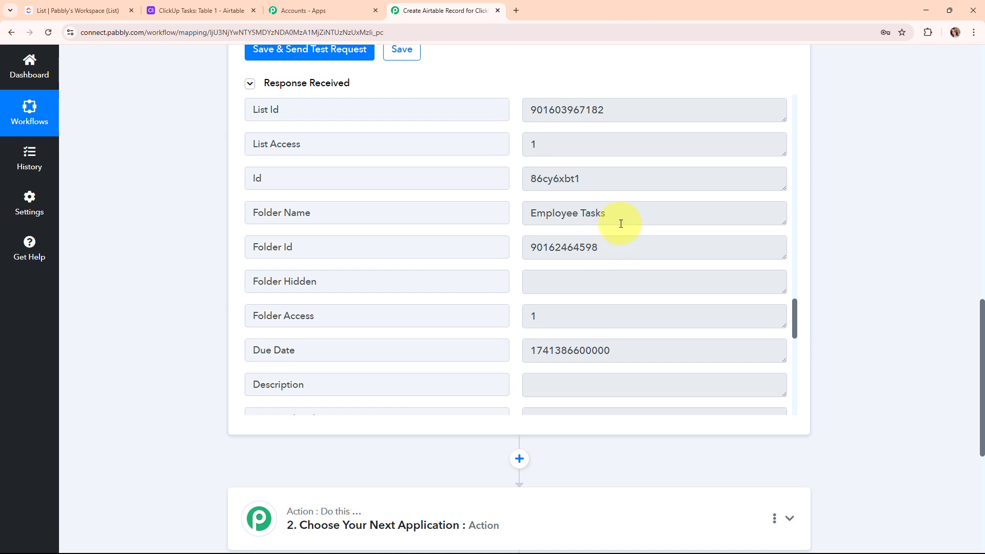
{"action": "left_click_drag", "start_coordinate": [629, 211], "coordinate": [492, 272]}
{"action": "scroll", "coordinate": [668, 289], "scroll_direction": "down", "scroll_amount": 10}
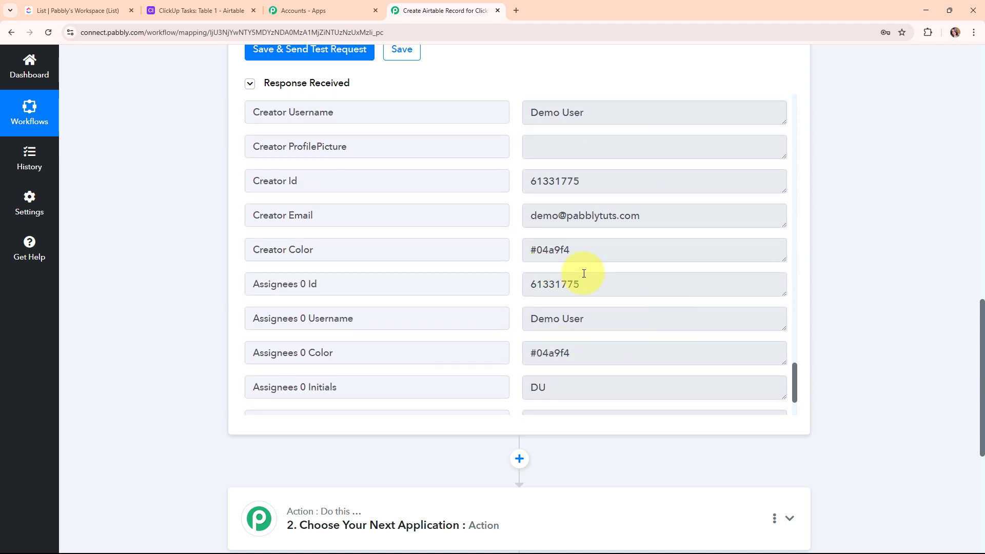
{"action": "scroll", "coordinate": [584, 280], "scroll_direction": "down", "scroll_amount": 2}
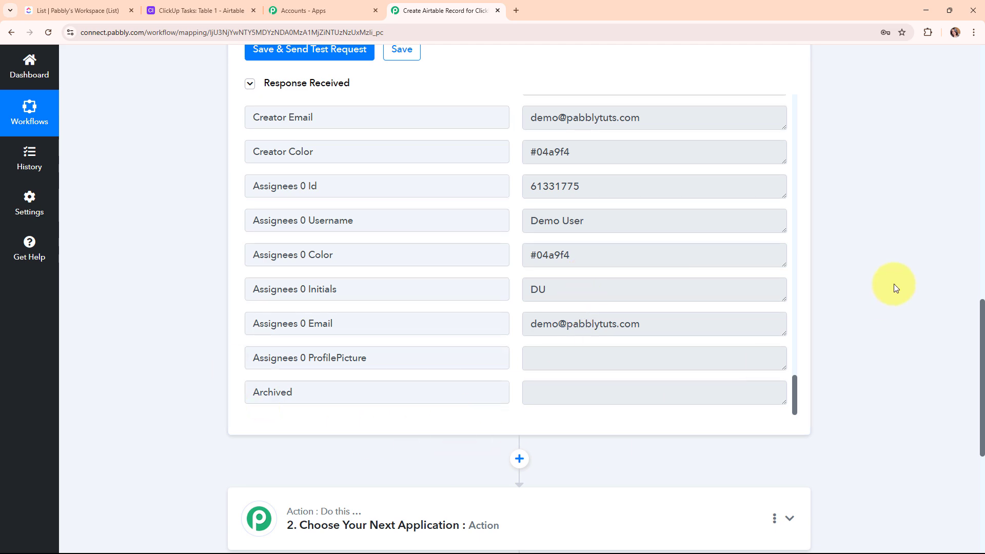
Step: Collapse the ClickUp trigger and set the action step to Airtable with the Create Record event
{"action": "scroll", "coordinate": [853, 311], "scroll_direction": "up", "scroll_amount": 15}
{"action": "scroll", "coordinate": [846, 325], "scroll_direction": "up", "scroll_amount": 2}
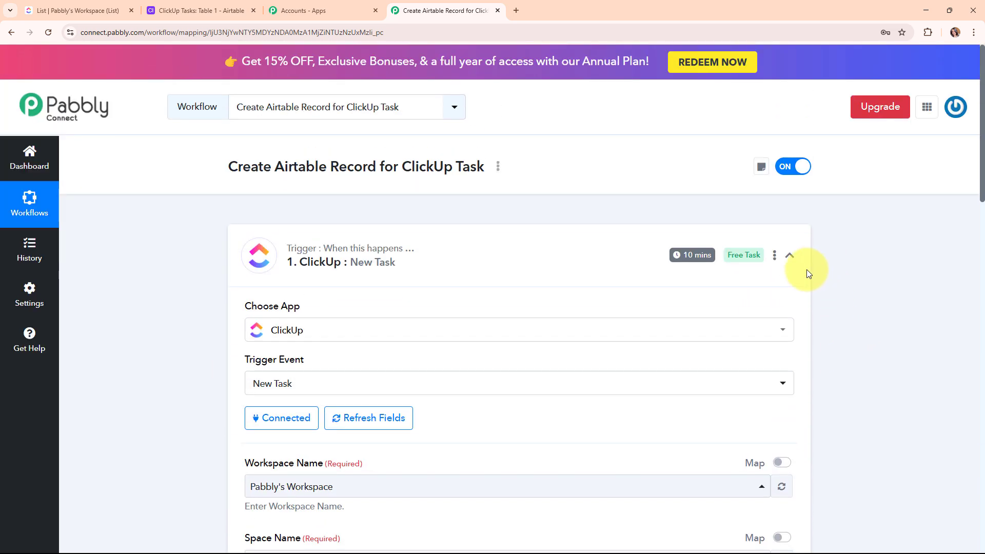
{"action": "left_click", "coordinate": [789, 255]}
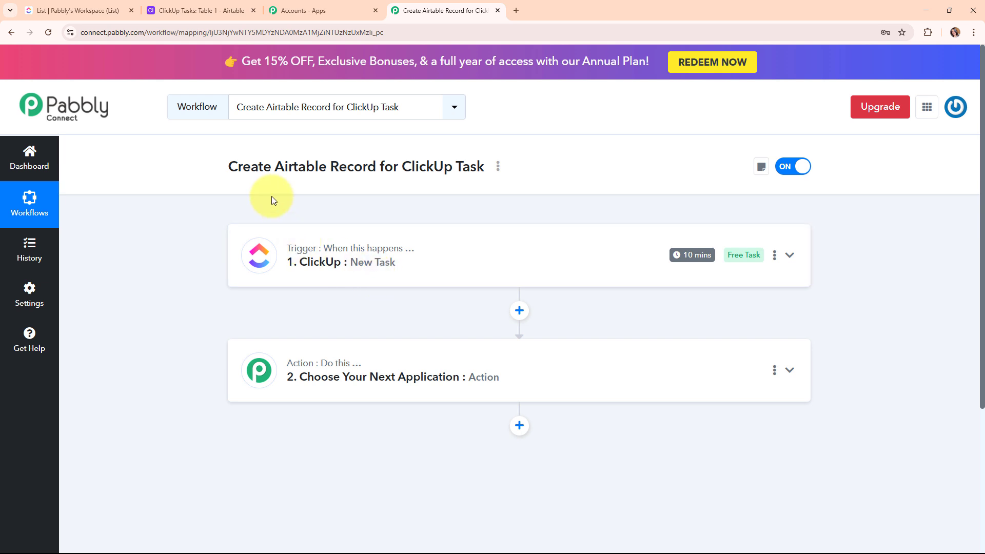
{"action": "left_click", "coordinate": [543, 380]}
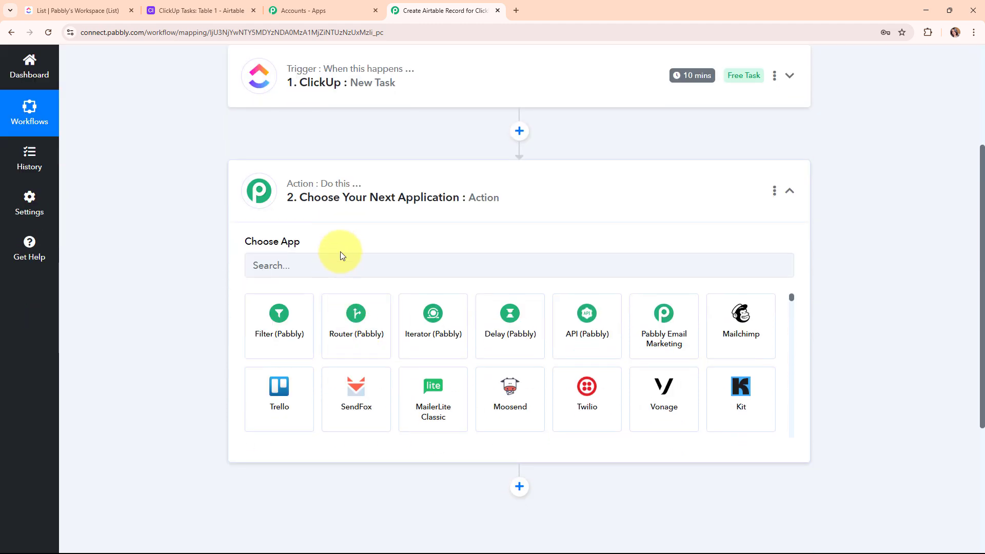
{"action": "left_click", "coordinate": [350, 271]}
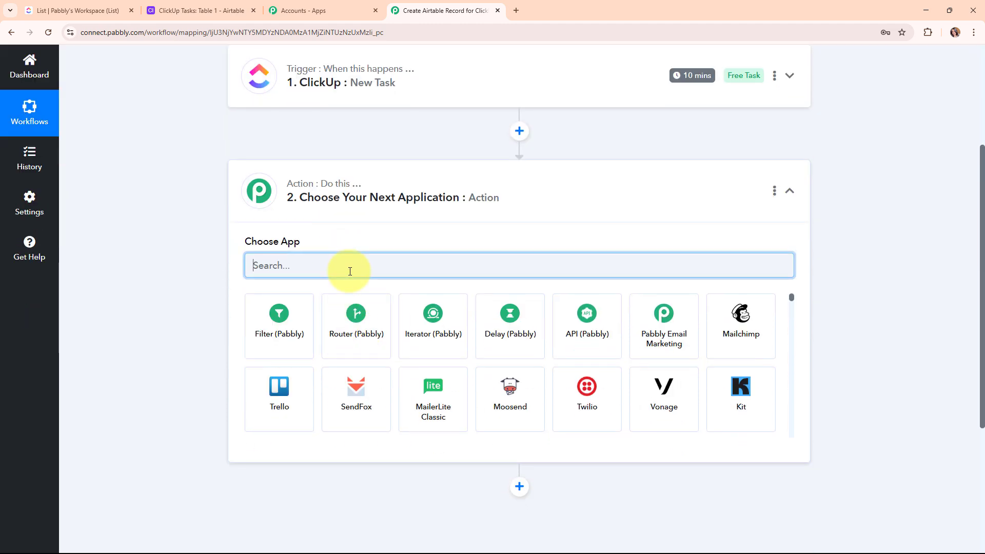
{"action": "type", "text": "a"}
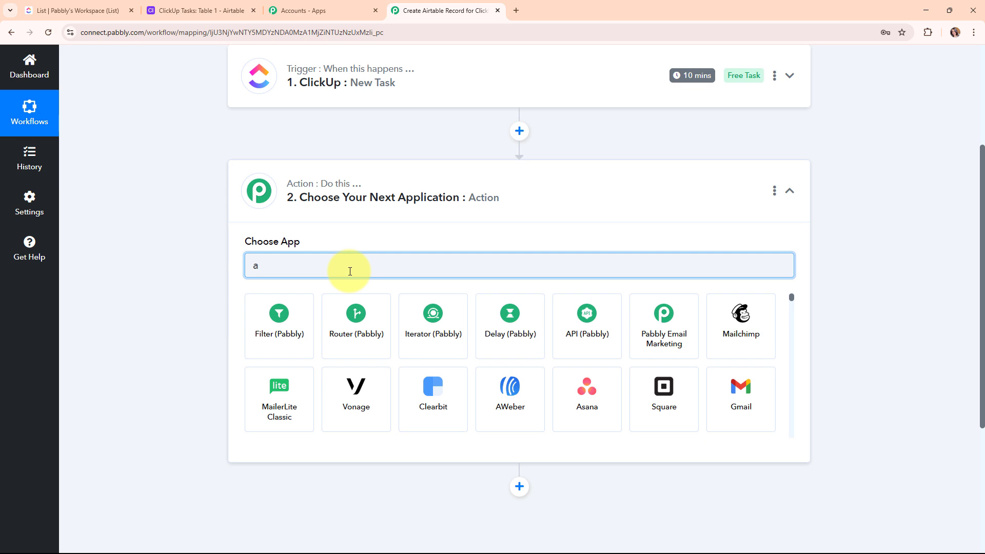
{"action": "type", "text": "ir"}
{"action": "left_click", "coordinate": [518, 349]}
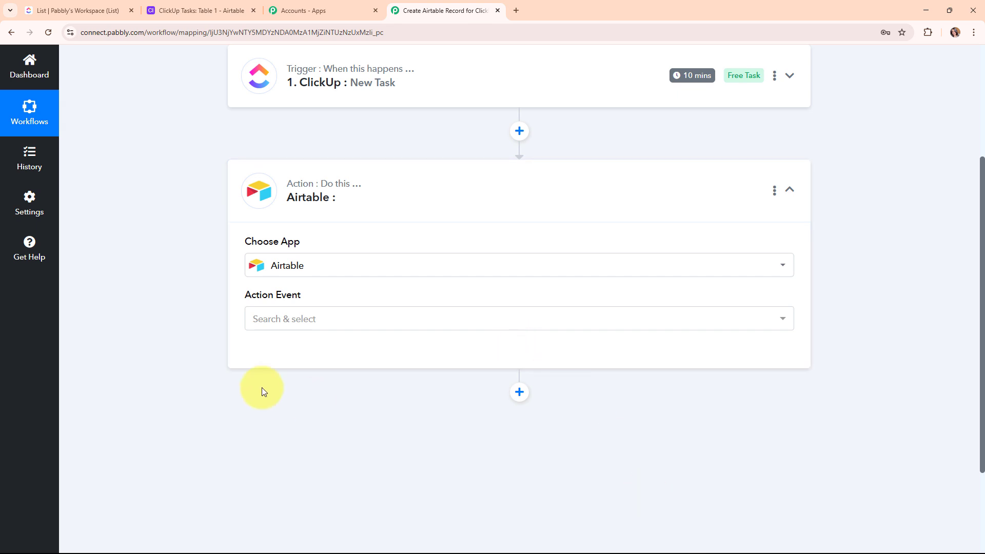
{"action": "left_click", "coordinate": [294, 318]}
{"action": "left_click", "coordinate": [341, 147]}
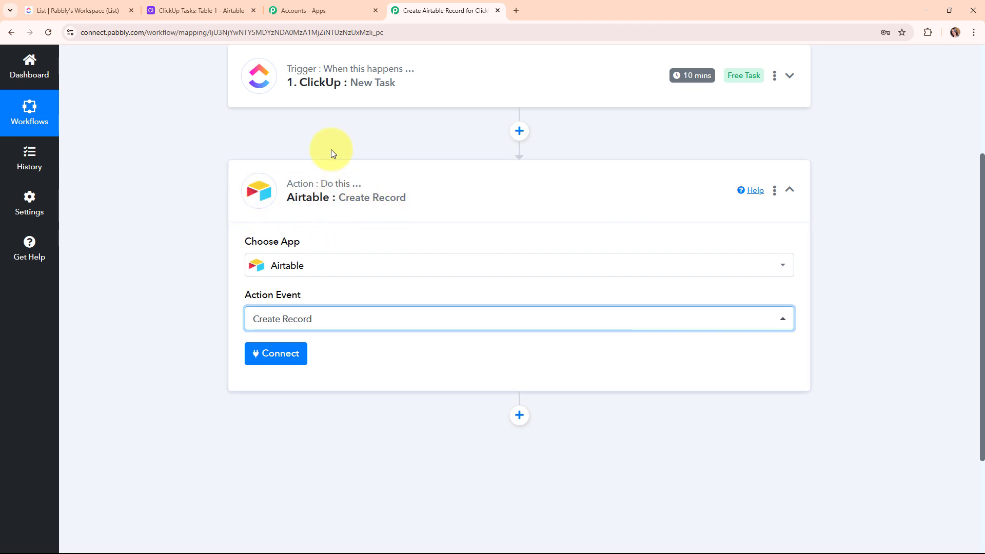
Step: Connect the action to Airtable through a new connection, granting Pabbly Connect access to the ClickUp Tasks base
{"action": "left_click", "coordinate": [267, 359]}
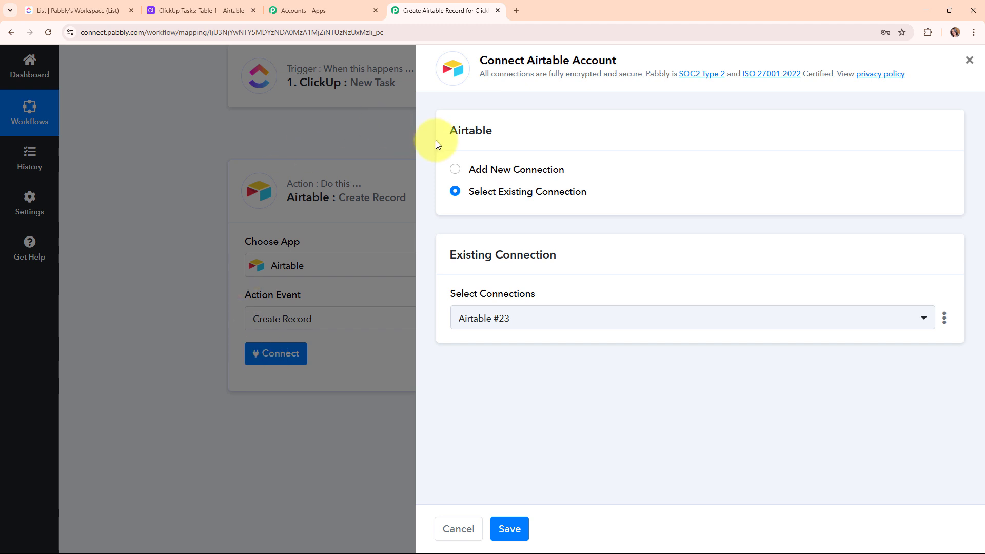
{"action": "left_click", "coordinate": [456, 170]}
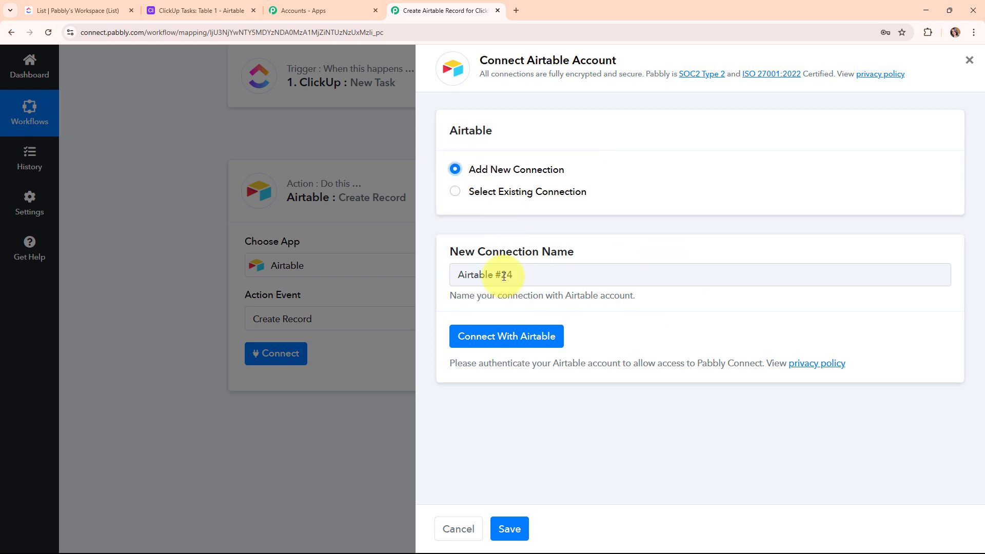
{"action": "left_click", "coordinate": [557, 342]}
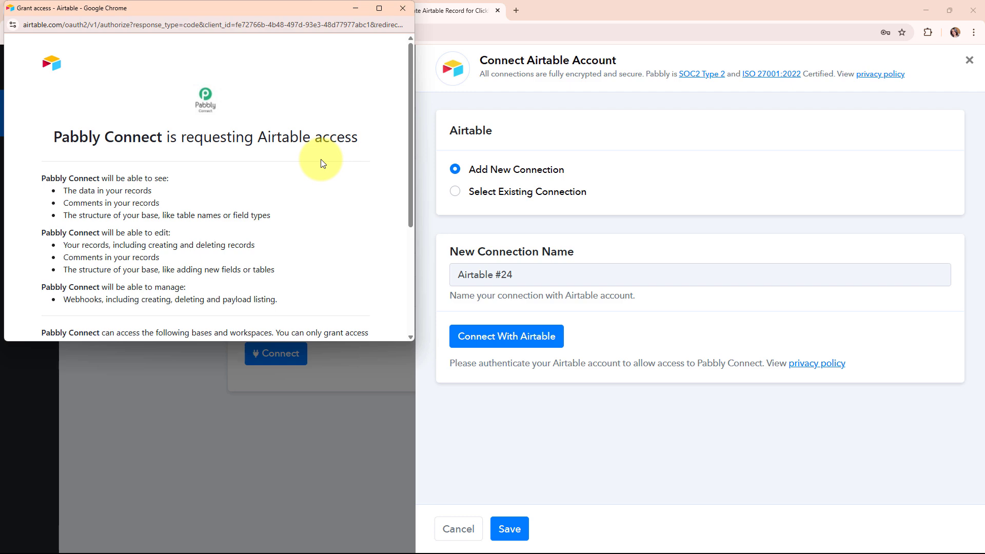
{"action": "scroll", "coordinate": [321, 163], "scroll_direction": "down", "scroll_amount": 3}
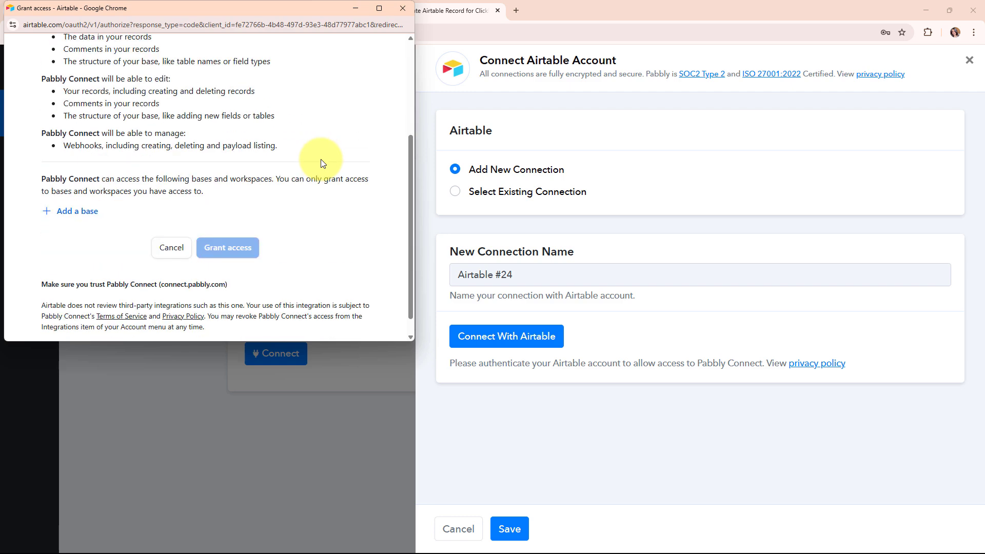
{"action": "left_click", "coordinate": [77, 212]}
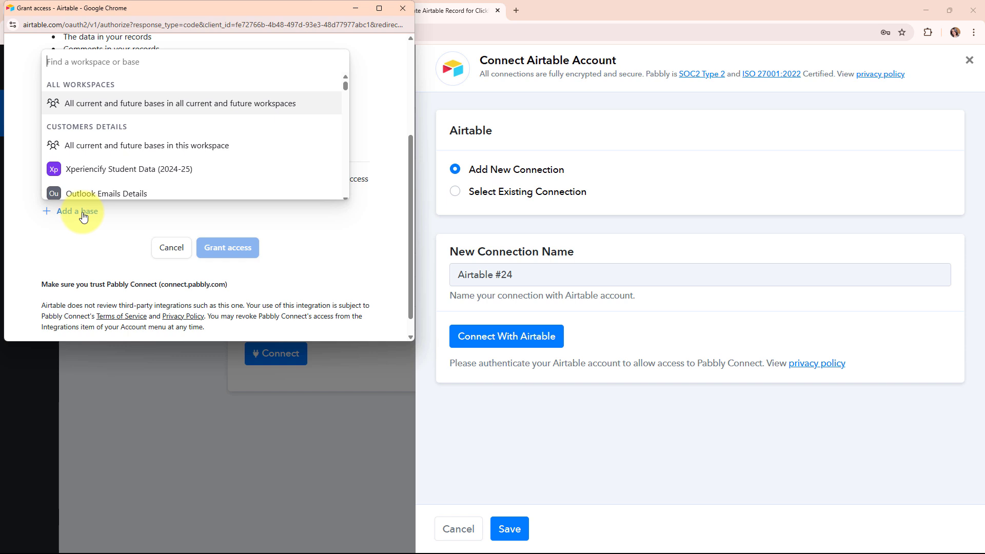
{"action": "type", "text": "clic"}
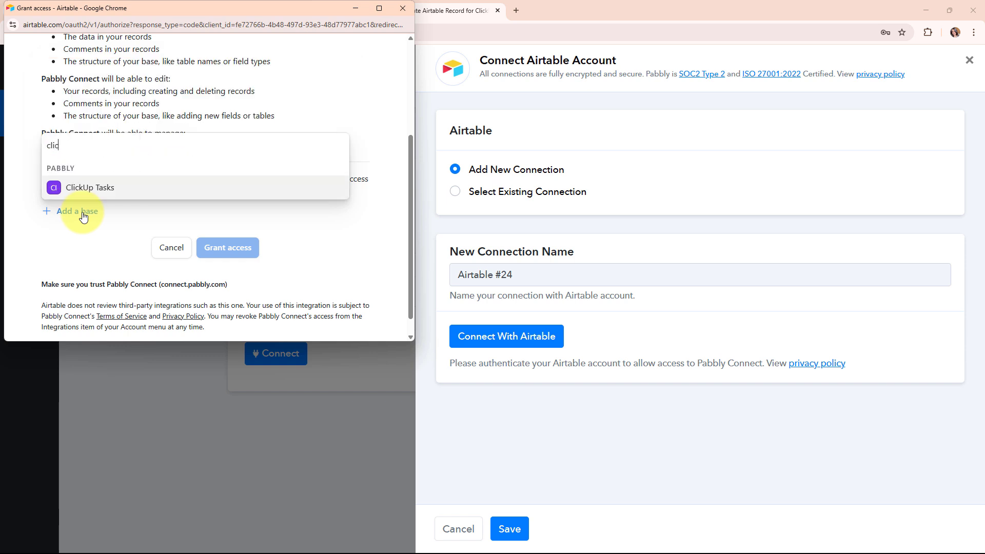
{"action": "left_click", "coordinate": [94, 187]}
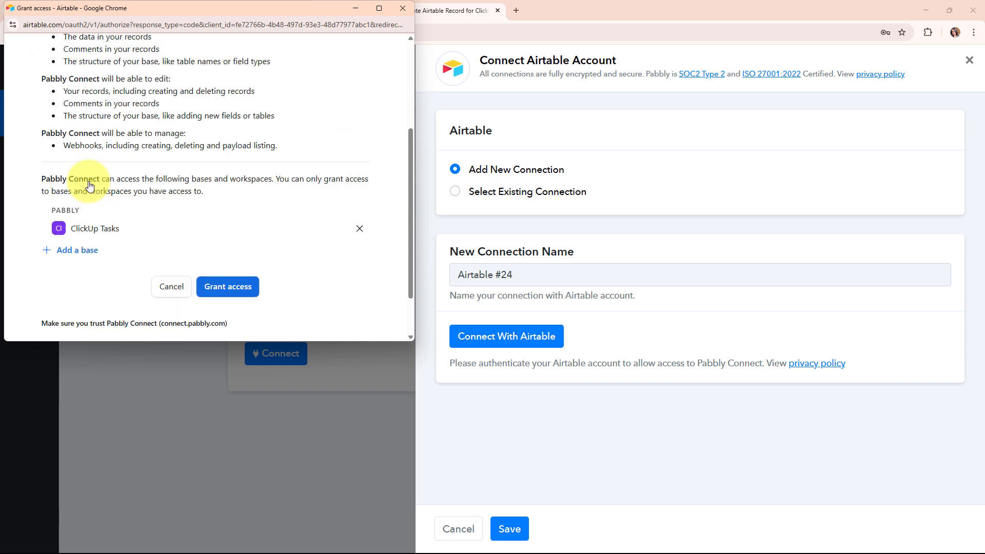
{"action": "left_click", "coordinate": [241, 293]}
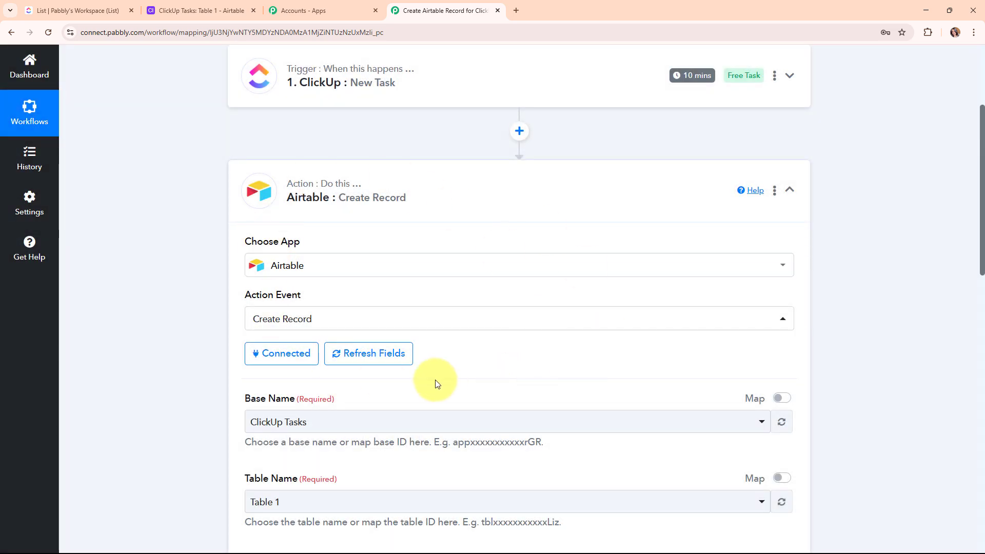
Step: Check the target table's columns in Airtable, then select the ClickUp Tasks base and Table 1 for the record in Pabbly Connect
{"action": "scroll", "coordinate": [573, 364], "scroll_direction": "down", "scroll_amount": 6}
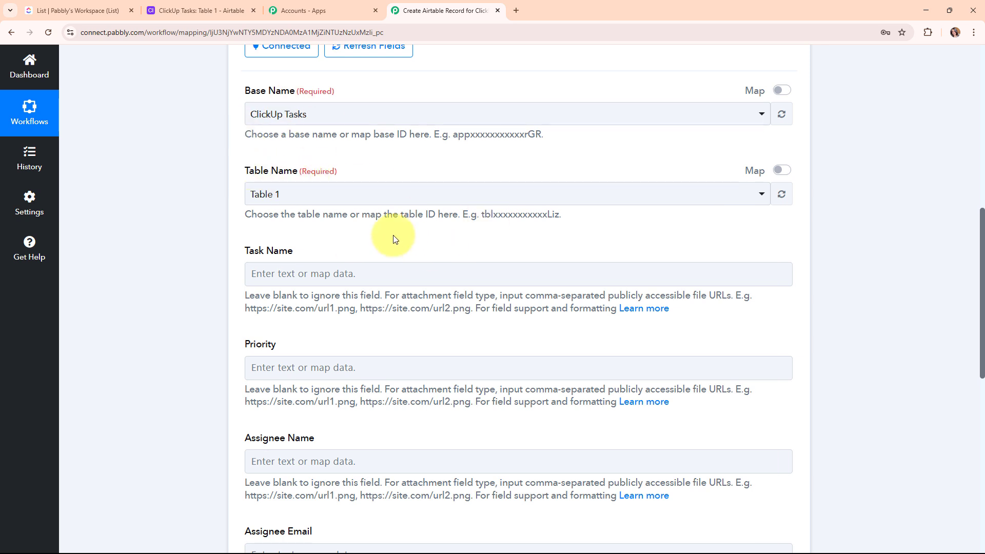
{"action": "left_click", "coordinate": [216, 10]}
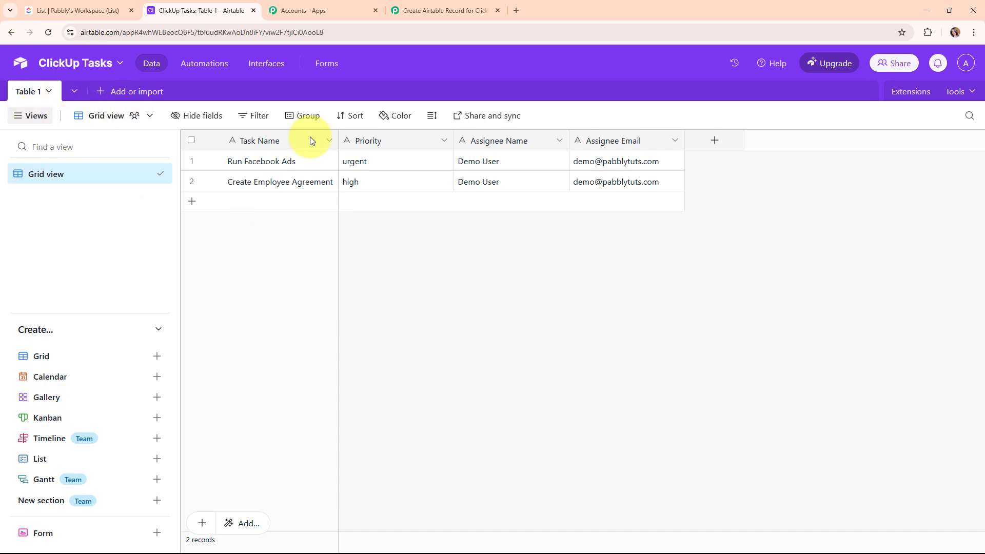
{"action": "left_click", "coordinate": [458, 10]}
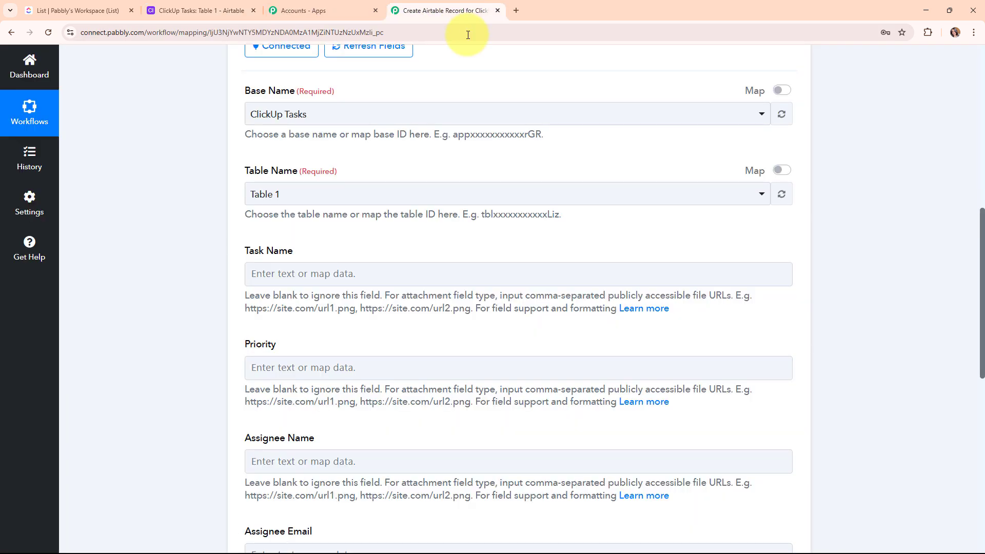
{"action": "left_click", "coordinate": [358, 122]}
{"action": "left_click", "coordinate": [364, 177]}
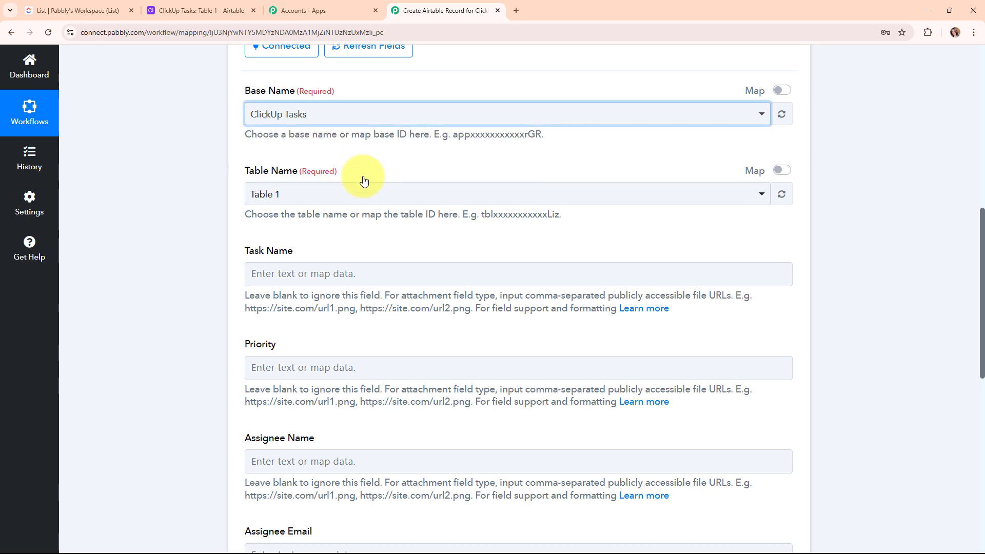
{"action": "left_click", "coordinate": [374, 197]}
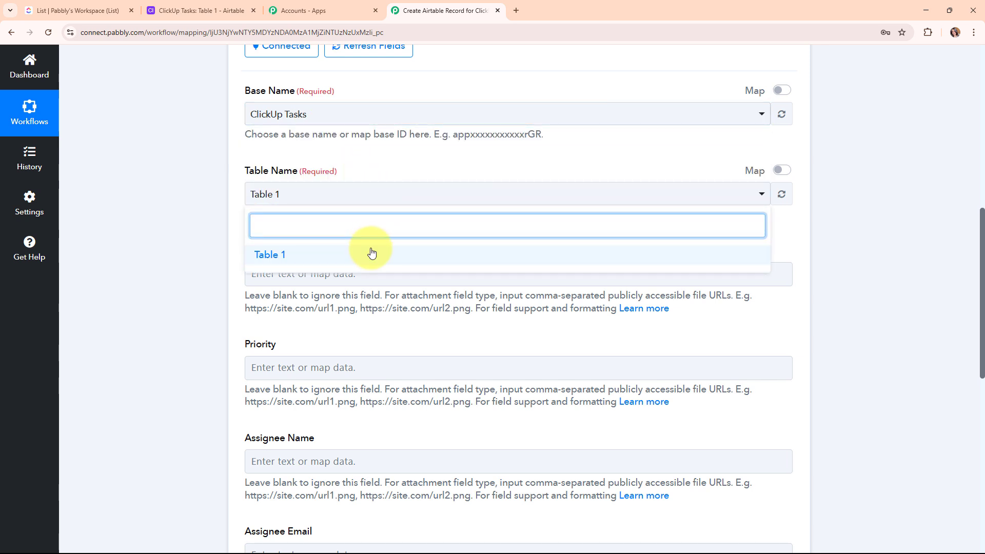
{"action": "left_click", "coordinate": [371, 252]}
Step: Map the record's Task Name field to the Name value from the ClickUp New Task trigger
{"action": "scroll", "coordinate": [623, 242], "scroll_direction": "down", "scroll_amount": 3}
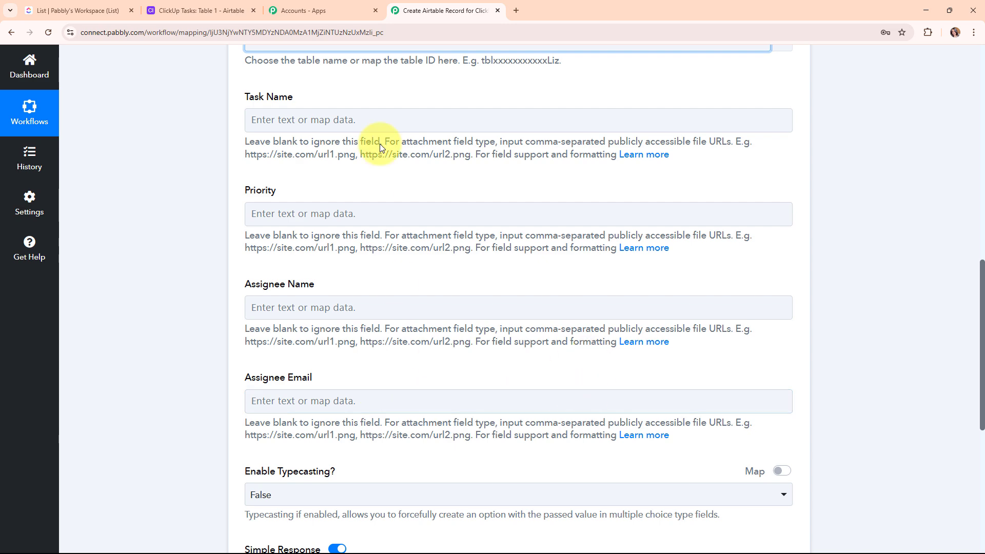
{"action": "left_click", "coordinate": [208, 10]}
{"action": "left_click", "coordinate": [462, 10]}
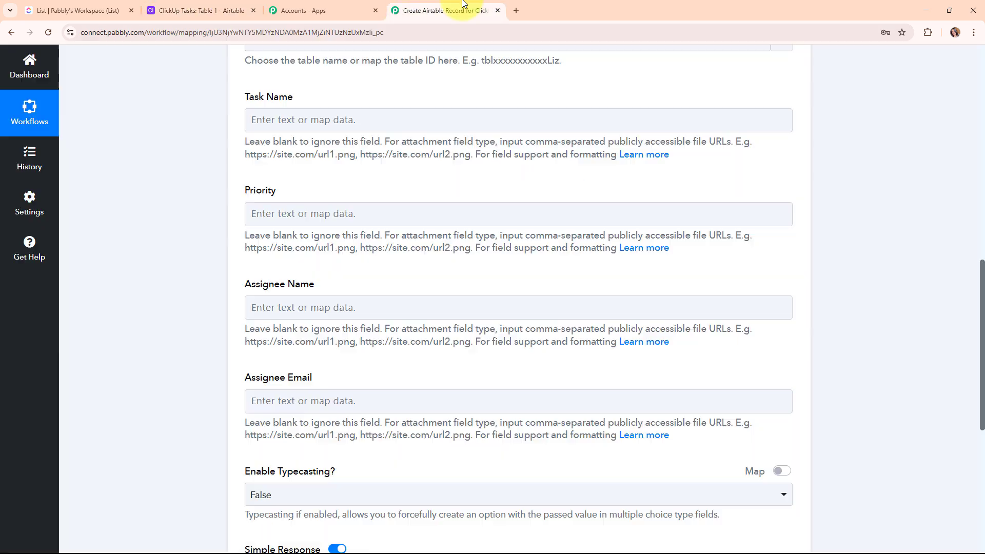
{"action": "left_click", "coordinate": [314, 121]}
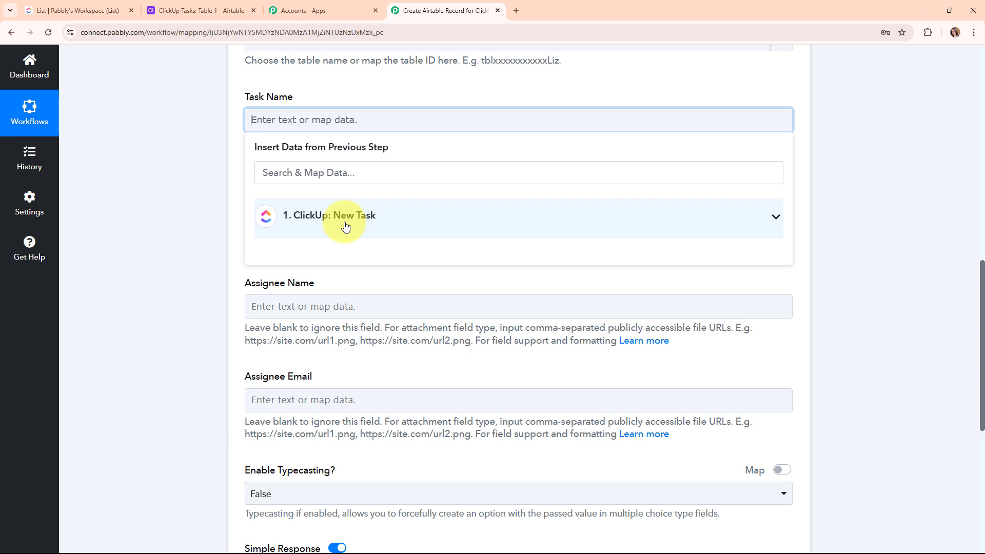
{"action": "left_click", "coordinate": [343, 178]}
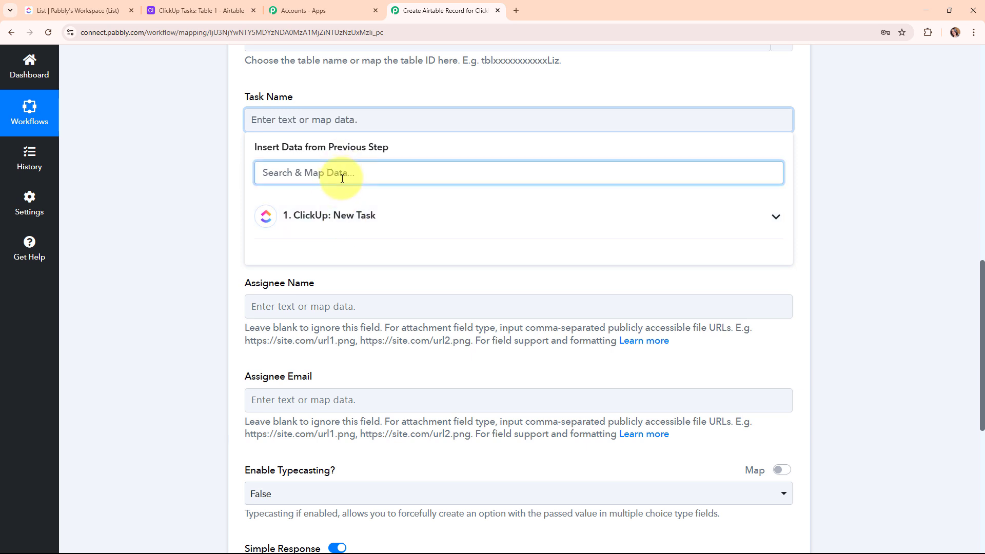
{"action": "type", "text": "name"}
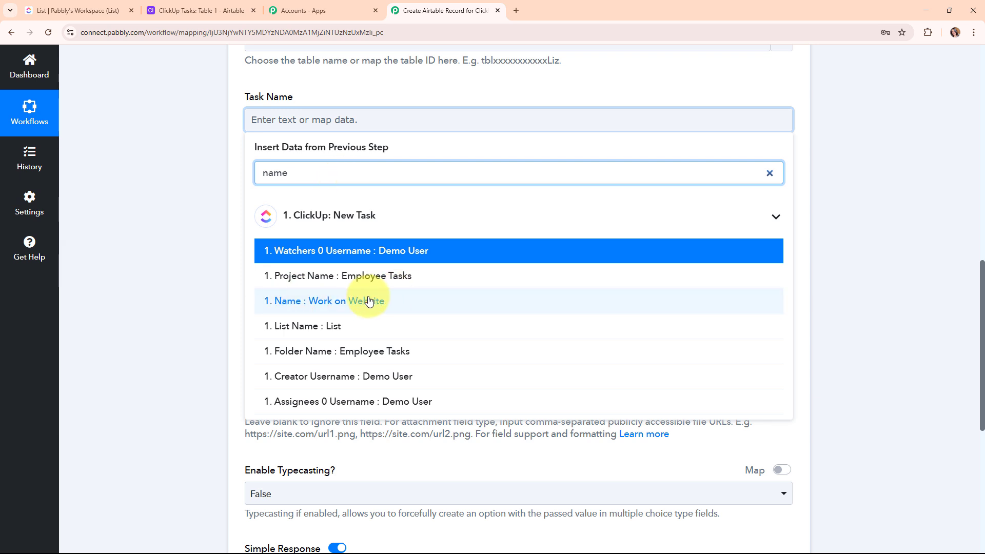
{"action": "left_click", "coordinate": [369, 302]}
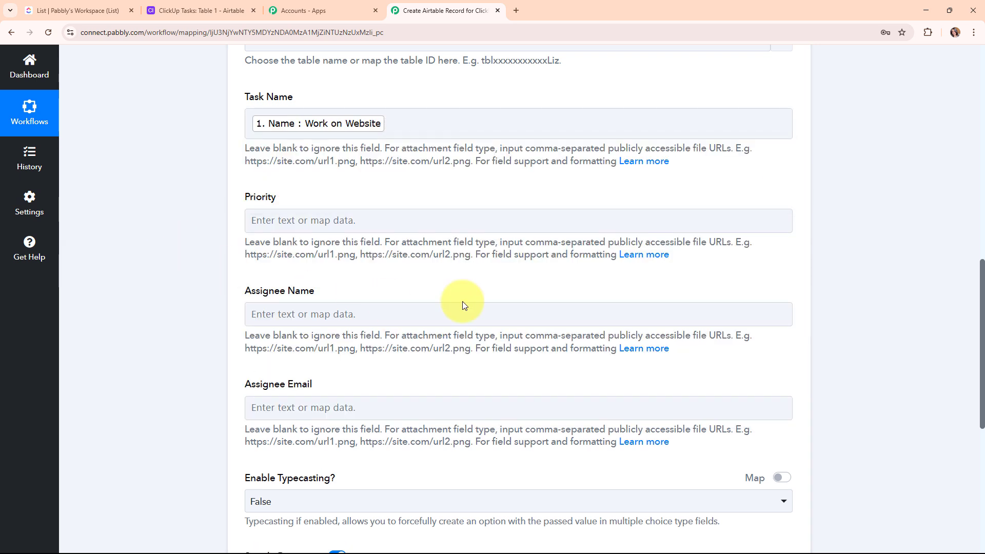
Step: Map the record's Priority field to the Priority Priority value from the ClickUp trigger
{"action": "scroll", "coordinate": [320, 160], "scroll_direction": "down", "scroll_amount": 1}
{"action": "left_click", "coordinate": [320, 160]}
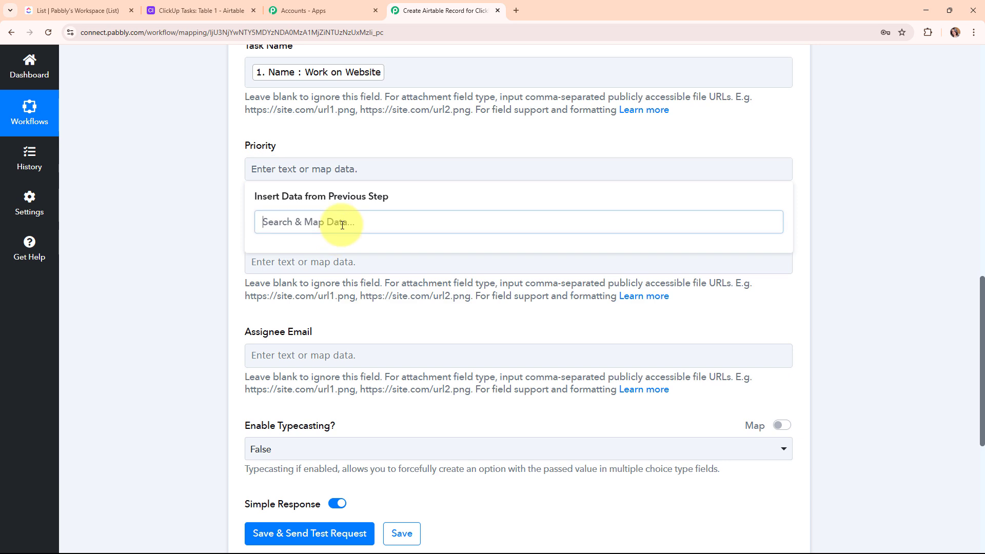
{"action": "type", "text": "pri"}
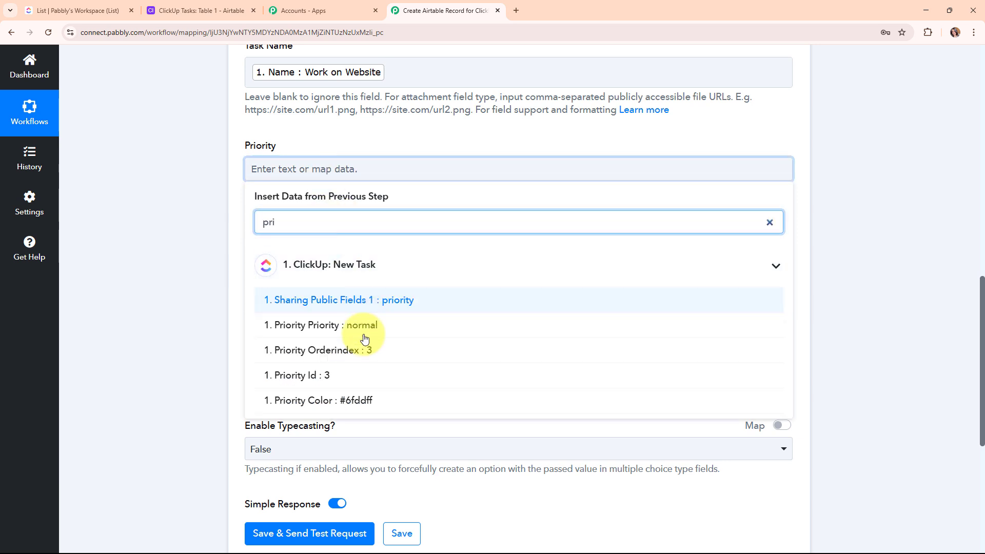
{"action": "left_click", "coordinate": [357, 328]}
Step: Map Assignee Name to the trigger's Assignees 0 Username and Assignee Email to its Assignees 0 Email
{"action": "scroll", "coordinate": [488, 341], "scroll_direction": "down", "scroll_amount": 1}
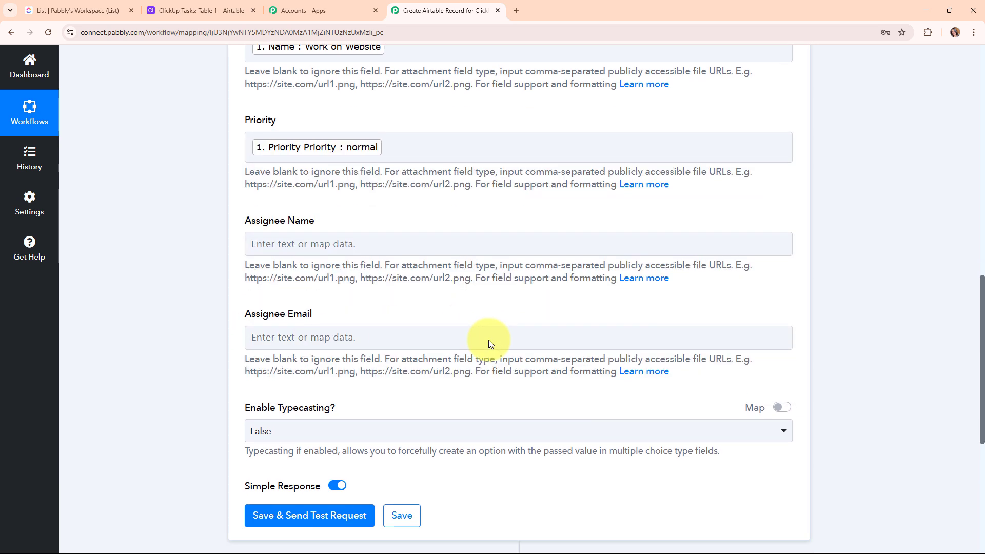
{"action": "left_click", "coordinate": [324, 217]}
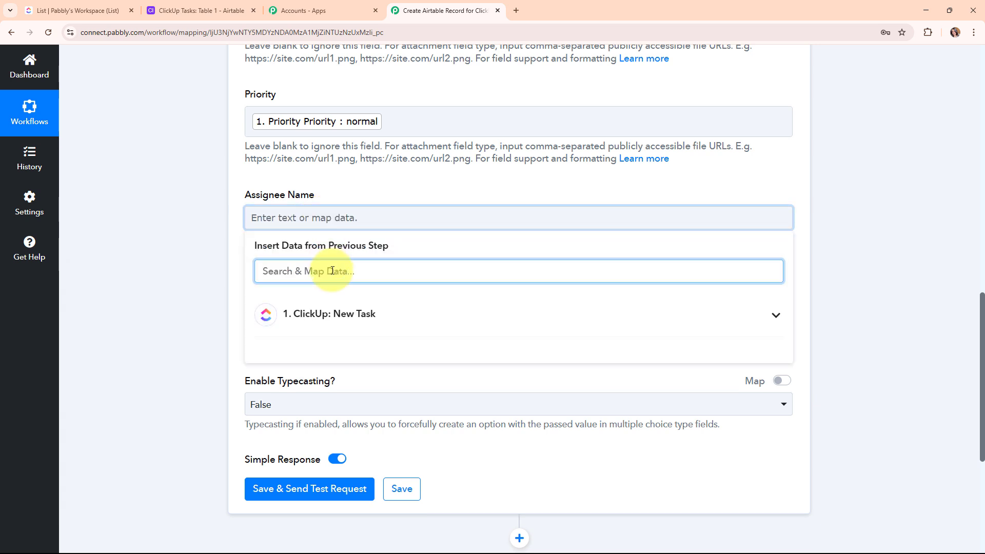
{"action": "type", "text": "dem"}
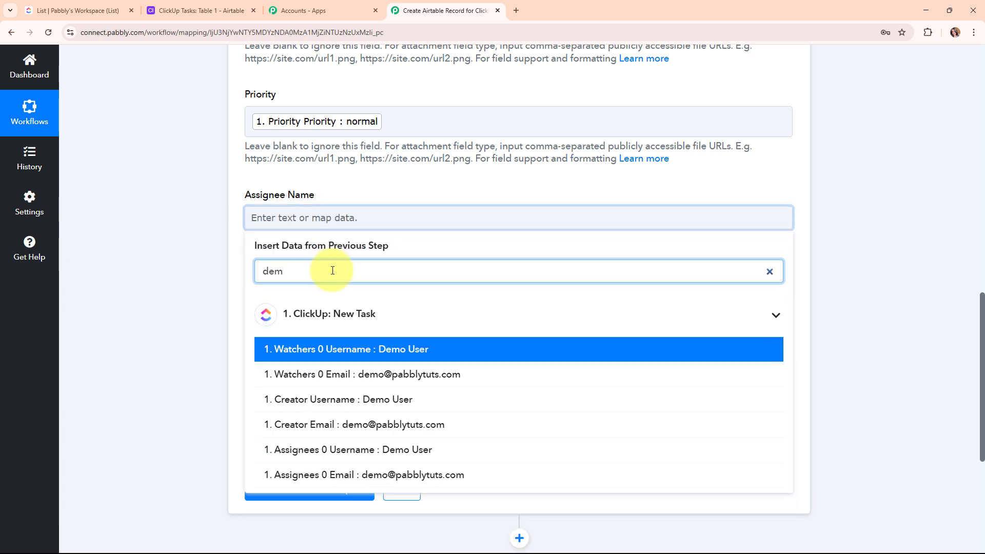
{"action": "left_click", "coordinate": [420, 450]}
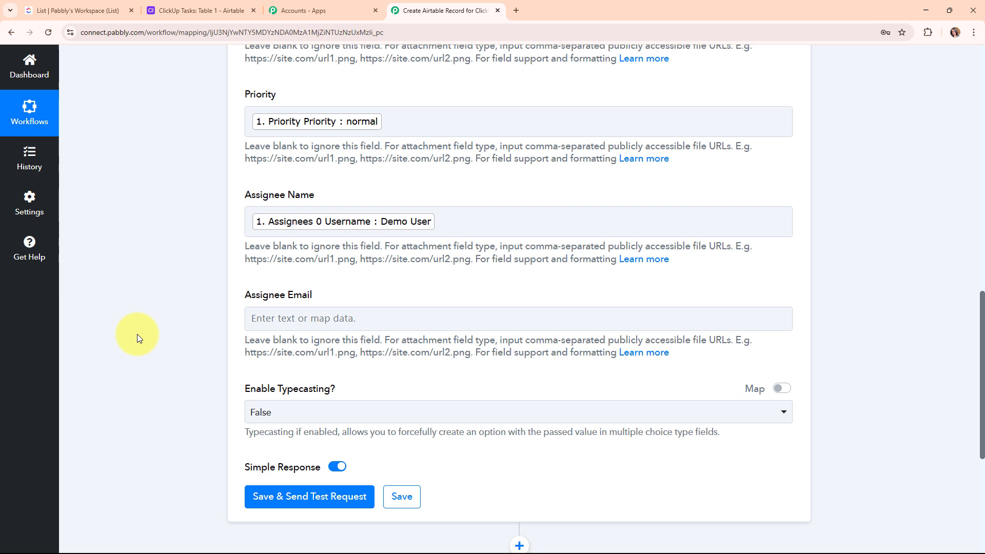
{"action": "left_click", "coordinate": [388, 322]}
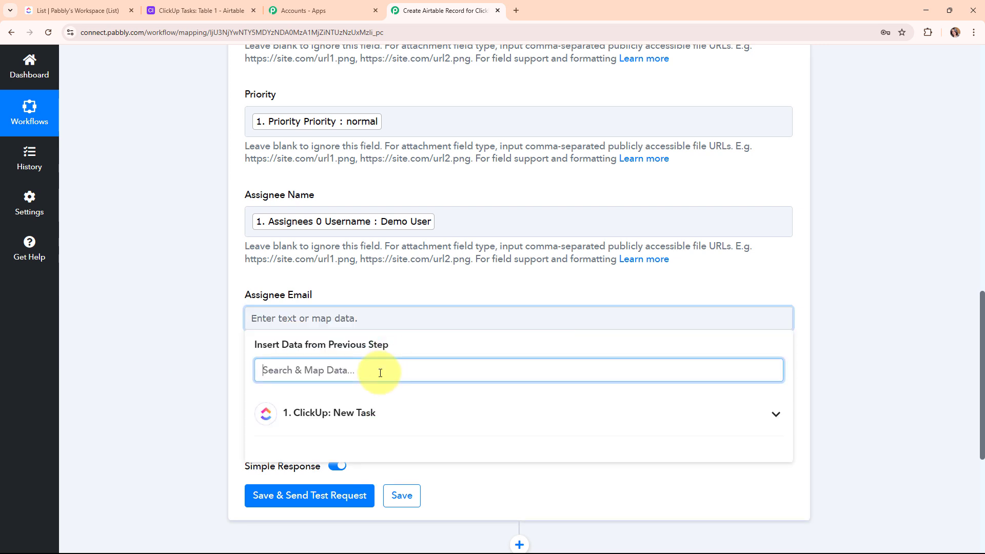
{"action": "type", "text": "@"}
{"action": "left_click", "coordinate": [416, 501]}
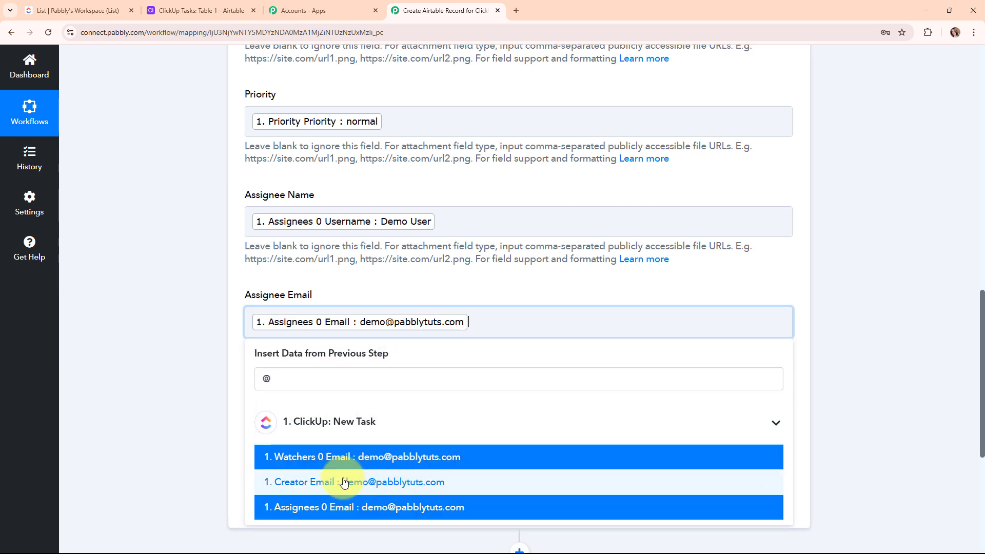
{"action": "left_click", "coordinate": [171, 309]}
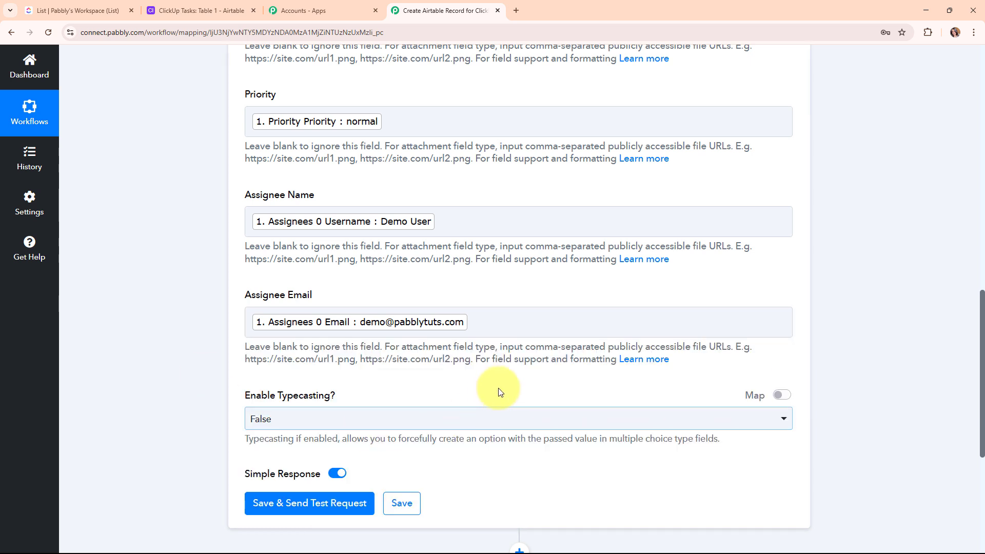
Step: Leave typecasting at False, save the Airtable action and send a test request
{"action": "scroll", "coordinate": [452, 385], "scroll_direction": "down", "scroll_amount": 1}
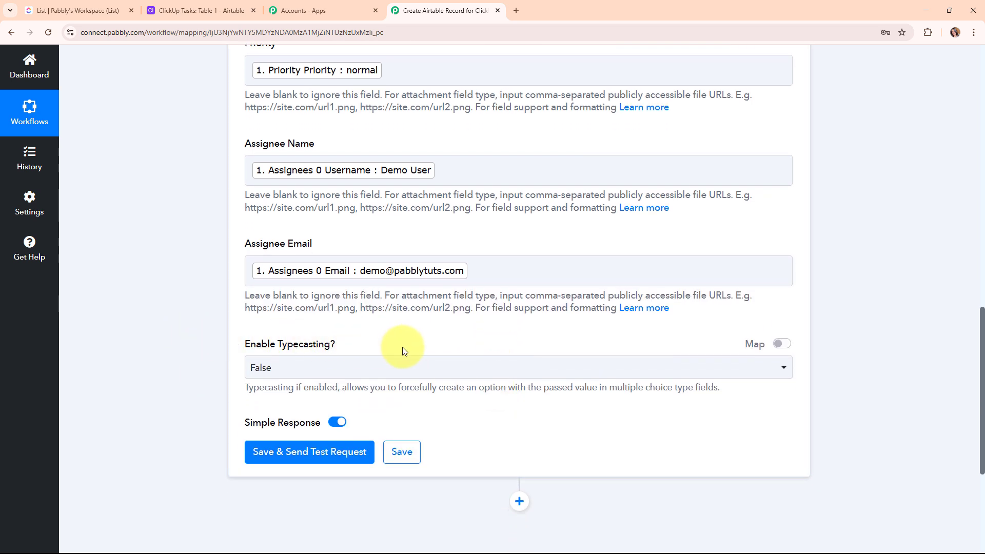
{"action": "left_click", "coordinate": [420, 374]}
{"action": "left_click", "coordinate": [339, 429]}
{"action": "scroll", "coordinate": [231, 395], "scroll_direction": "down", "scroll_amount": 1}
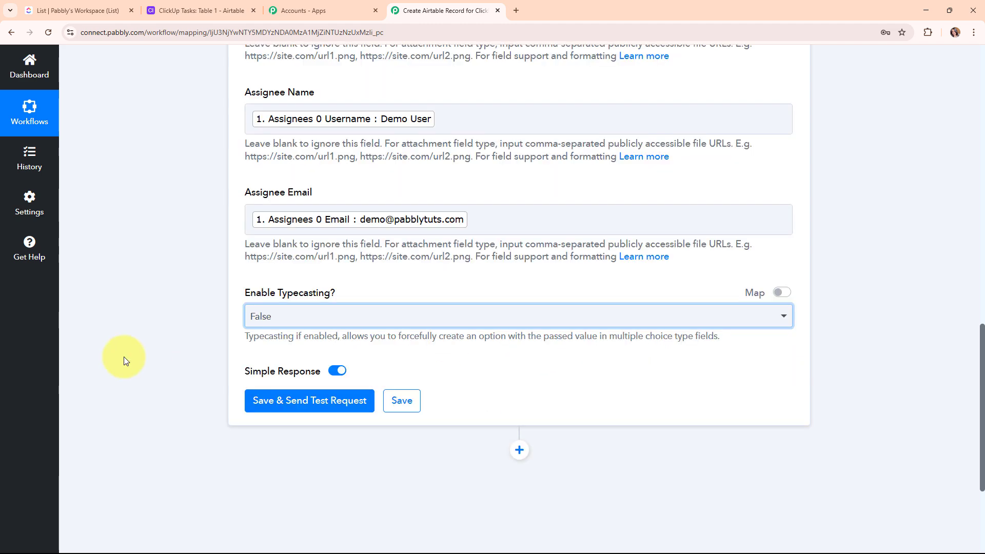
{"action": "scroll", "coordinate": [514, 329], "scroll_direction": "down", "scroll_amount": 2}
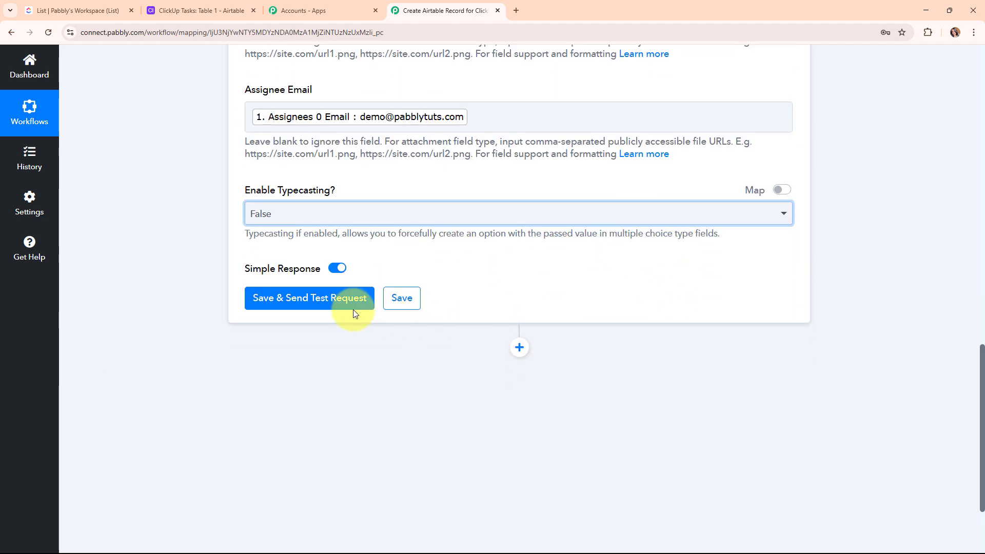
{"action": "left_click", "coordinate": [305, 296]}
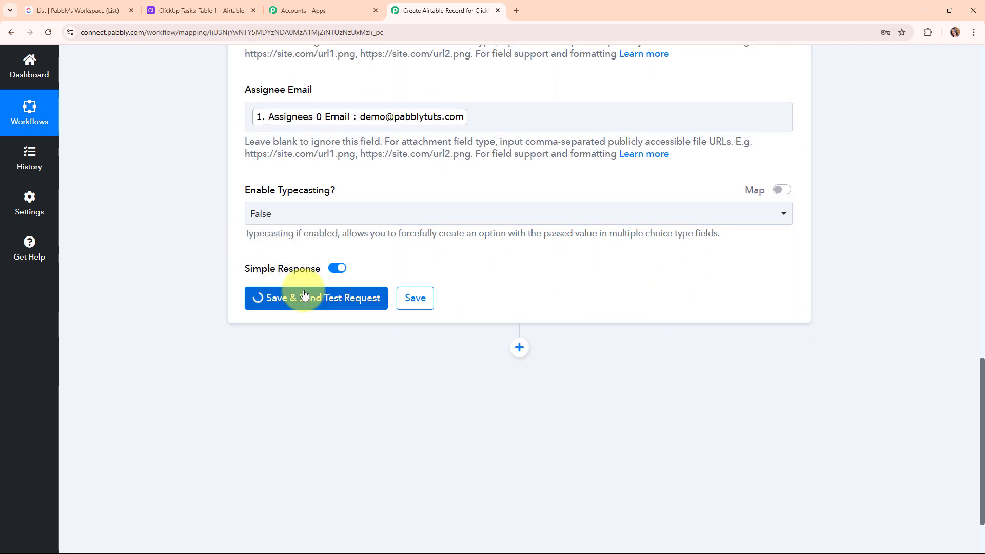
{"action": "scroll", "coordinate": [858, 326], "scroll_direction": "down", "scroll_amount": 3}
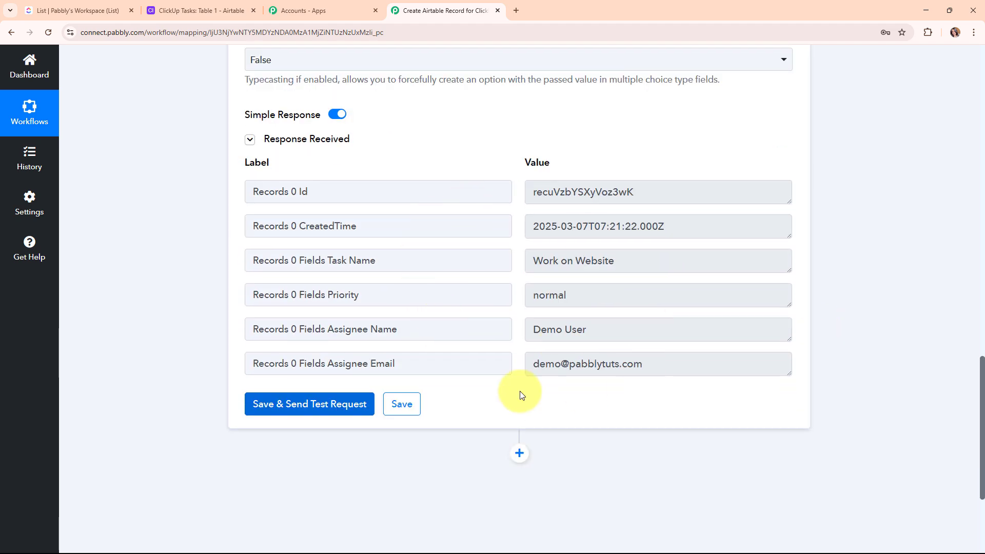
Step: Collapse the Airtable Create Record action step and return to the workflow overview
{"action": "scroll", "coordinate": [884, 308], "scroll_direction": "up", "scroll_amount": 9}
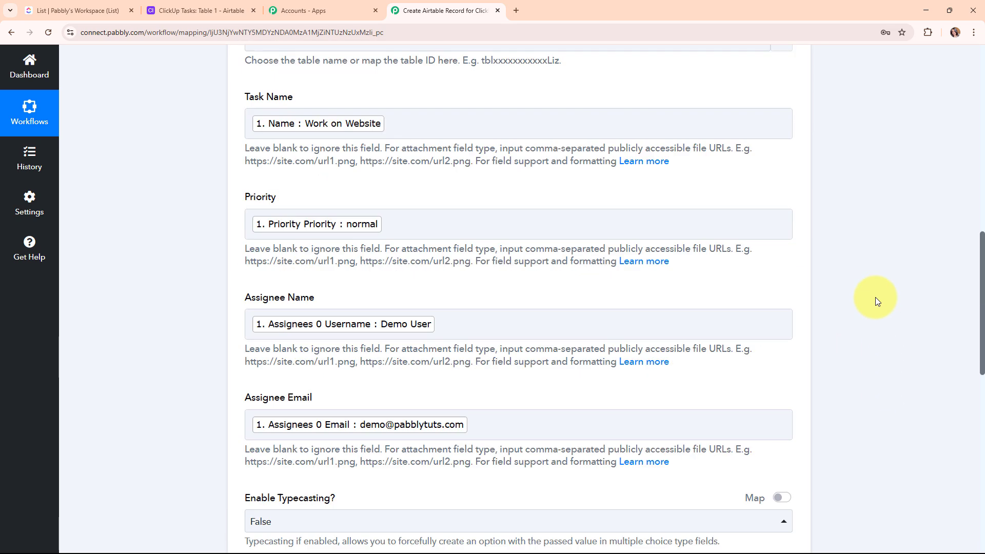
{"action": "scroll", "coordinate": [876, 297], "scroll_direction": "up", "scroll_amount": 9}
{"action": "left_click", "coordinate": [790, 195]}
{"action": "scroll", "coordinate": [564, 277], "scroll_direction": "up", "scroll_amount": 3}
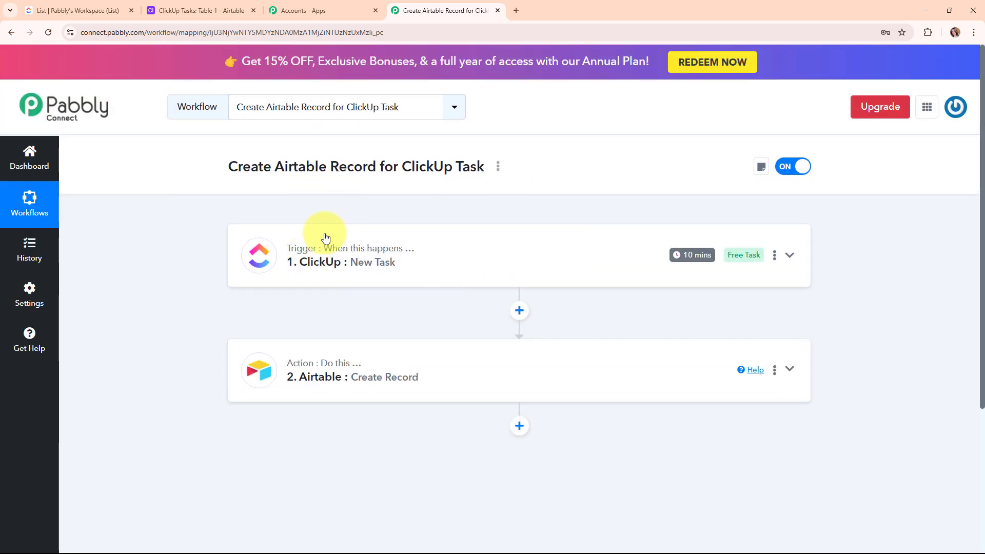
Step: Switch to Airtable to check Table 1 for the new task's record, then return to Pabbly Connect and review the finished workflow
{"action": "left_click", "coordinate": [162, 5]}
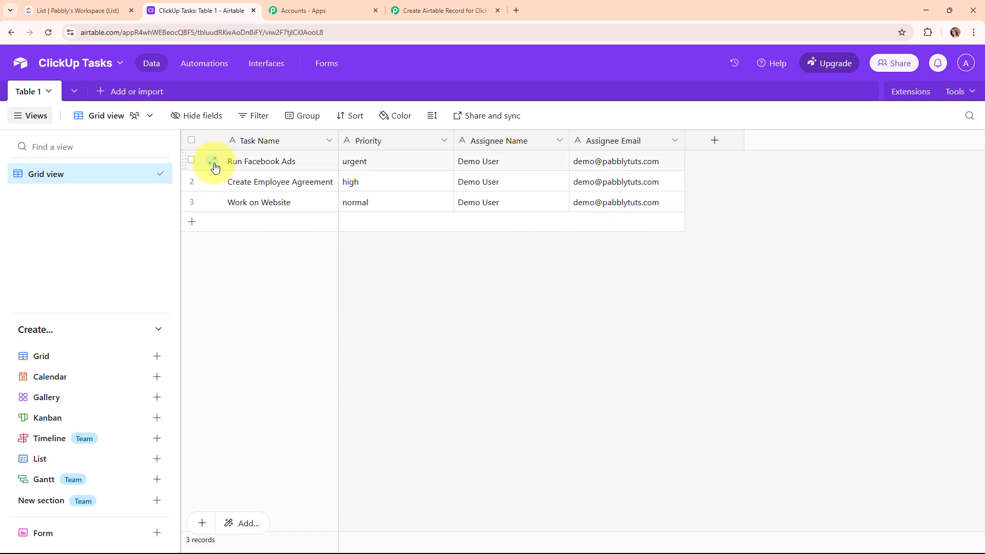
{"action": "left_click", "coordinate": [485, 8]}
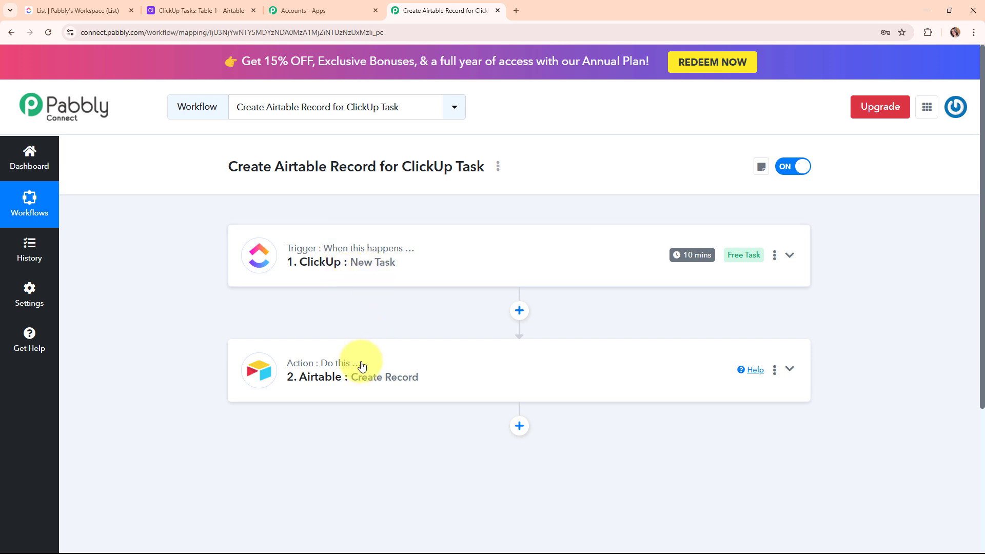
{"action": "mouse_move", "coordinate": [362, 366]}
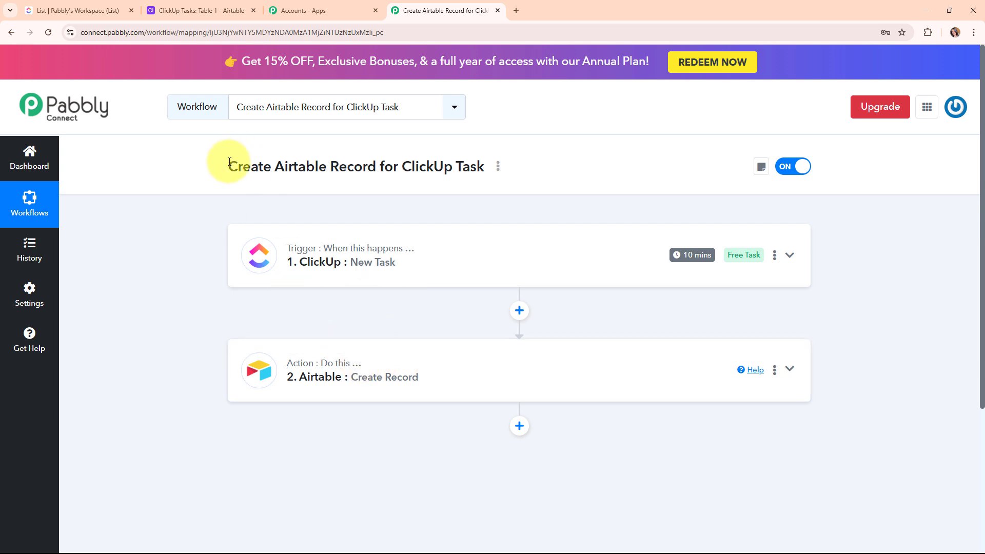
{"action": "left_click_drag", "start_coordinate": [230, 163], "coordinate": [500, 202]}
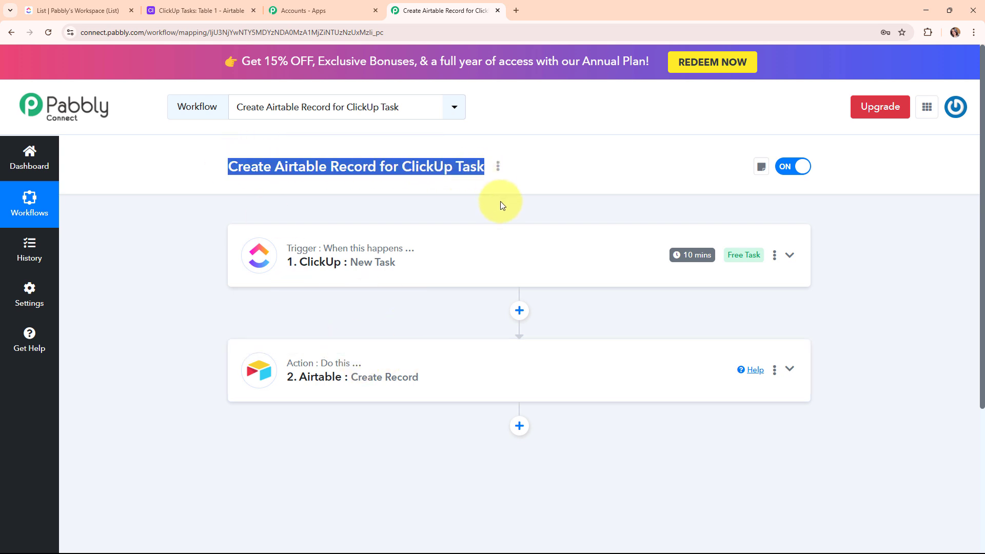
{"action": "left_click", "coordinate": [501, 205]}
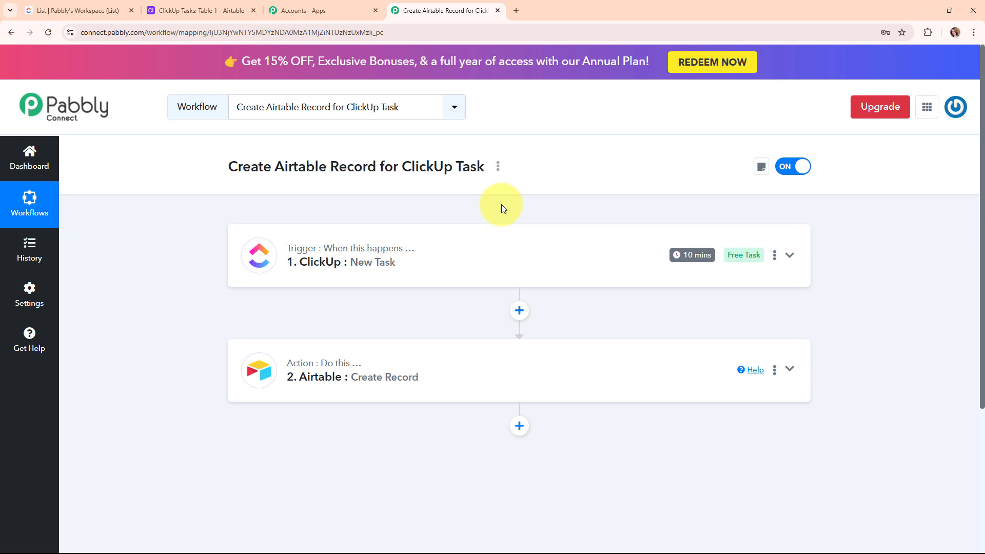